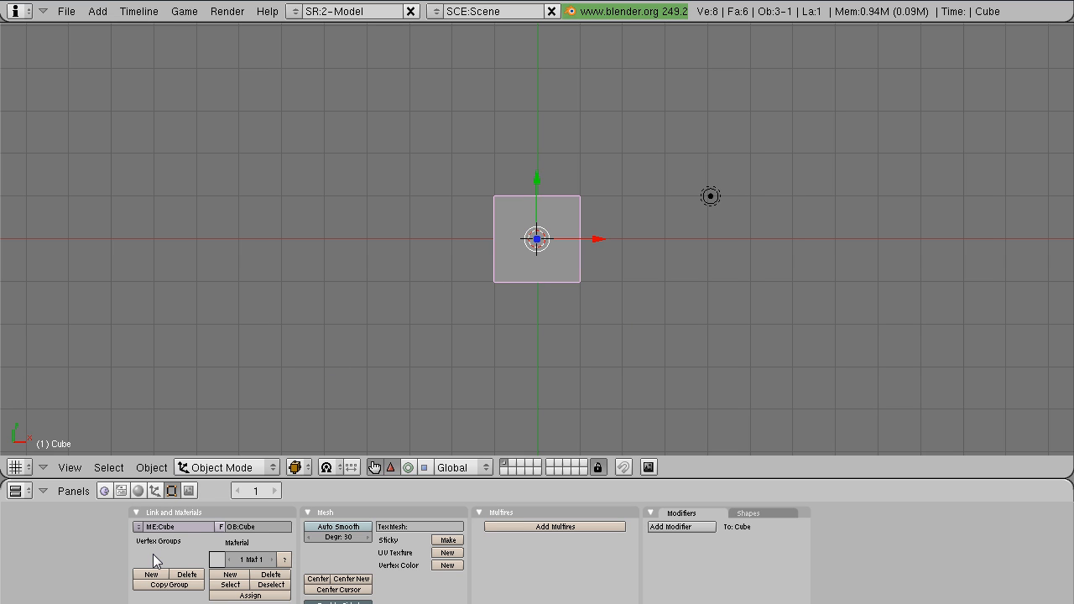
Step: Enlarge the buttons window under the 3D view and scale its panels up so all of them fill the width
{"action": "middle_click_drag", "start_coordinate": [105, 538], "coordinate": [104, 536]}
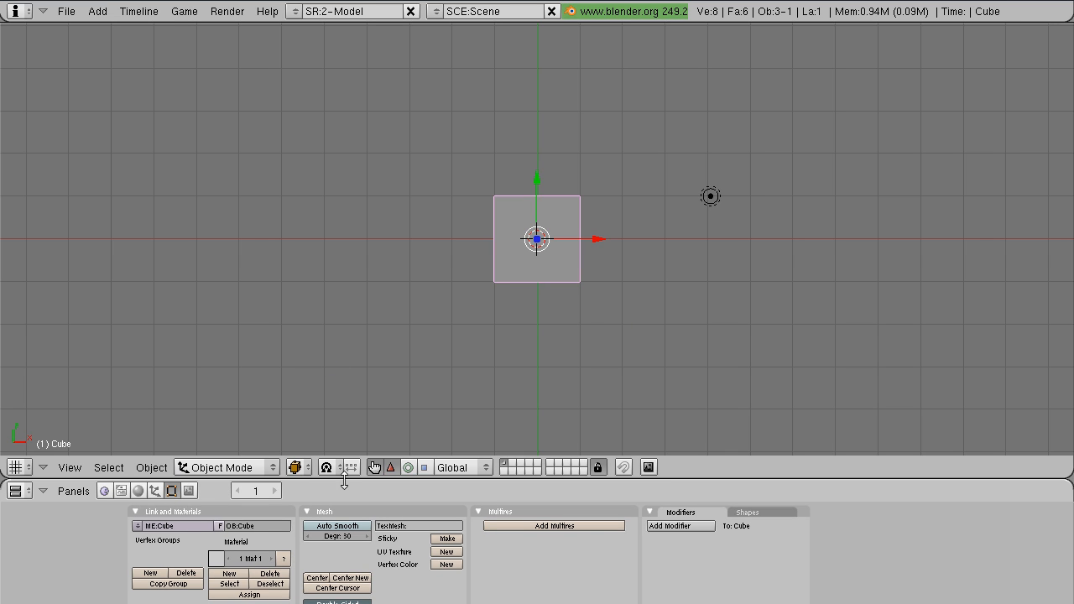
{"action": "left_click_drag", "start_coordinate": [344, 478], "coordinate": [353, 404]}
{"action": "middle_click_drag", "start_coordinate": [514, 566], "coordinate": [374, 528]}
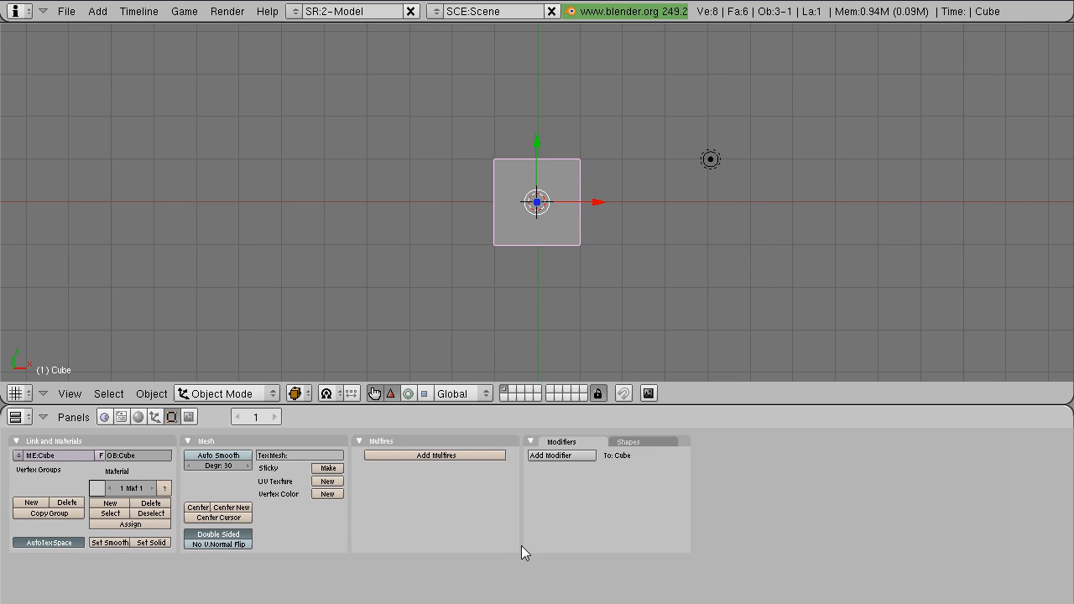
{"action": "middle_click_drag", "start_coordinate": [521, 545], "coordinate": [740, 517], "text": "ctrl"}
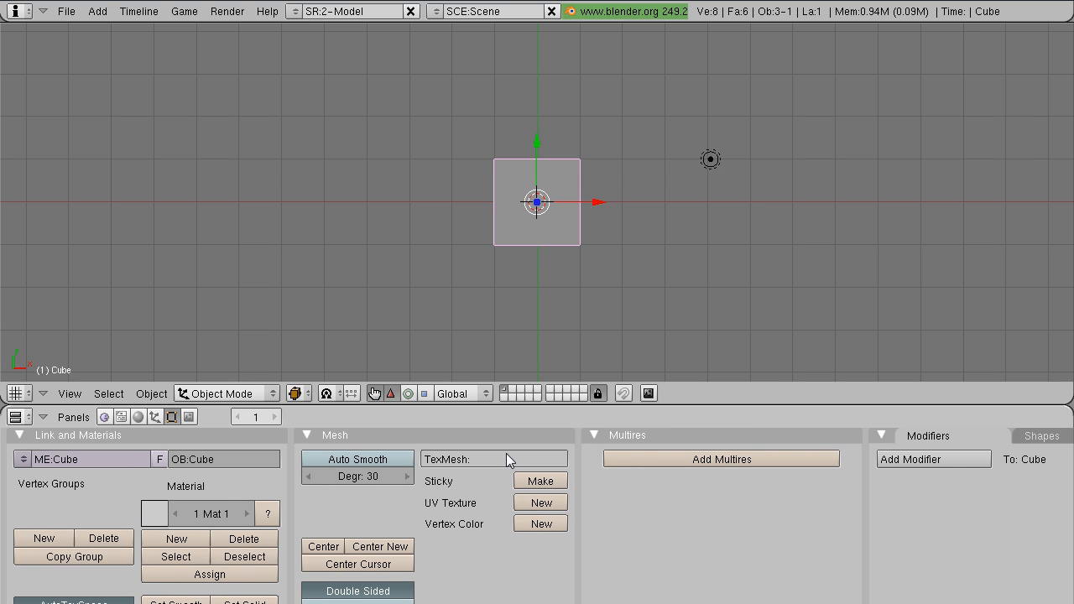
{"action": "left_click_drag", "start_coordinate": [504, 404], "coordinate": [503, 391]}
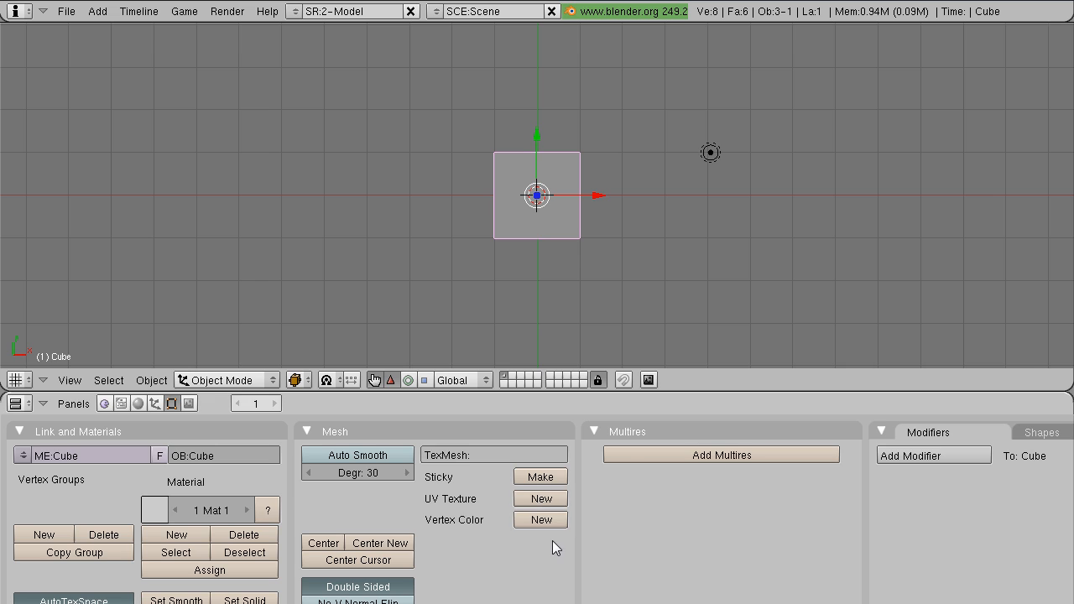
{"action": "middle_click_drag", "start_coordinate": [552, 541], "coordinate": [660, 487], "text": "ctrl"}
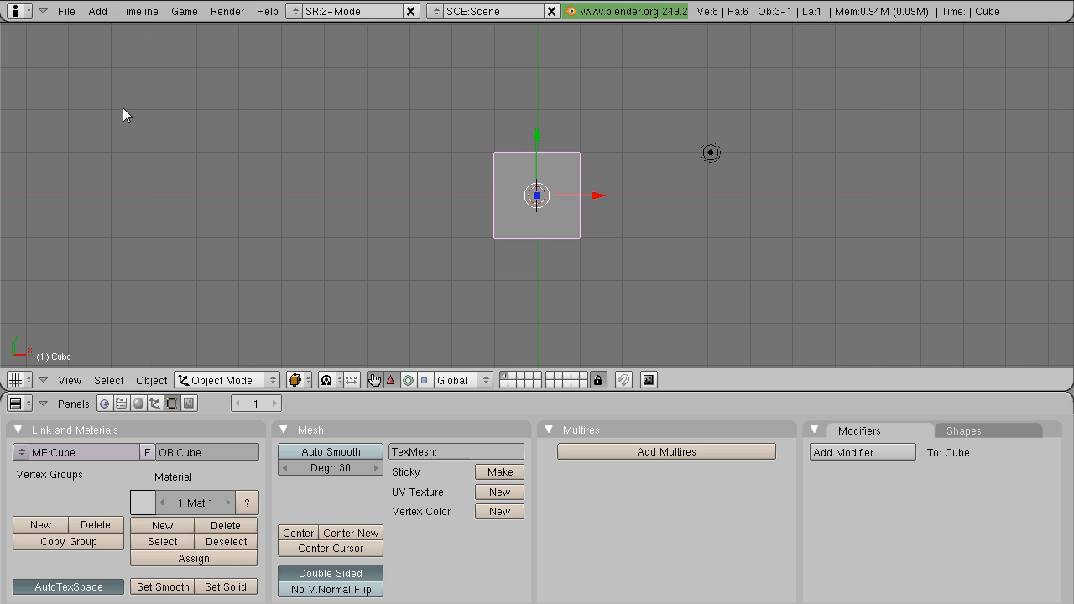
Step: Browse the file commands and keep the current Windows color scheme, with asking again if the computer continues to perform slowly
{"action": "left_click", "coordinate": [69, 12]}
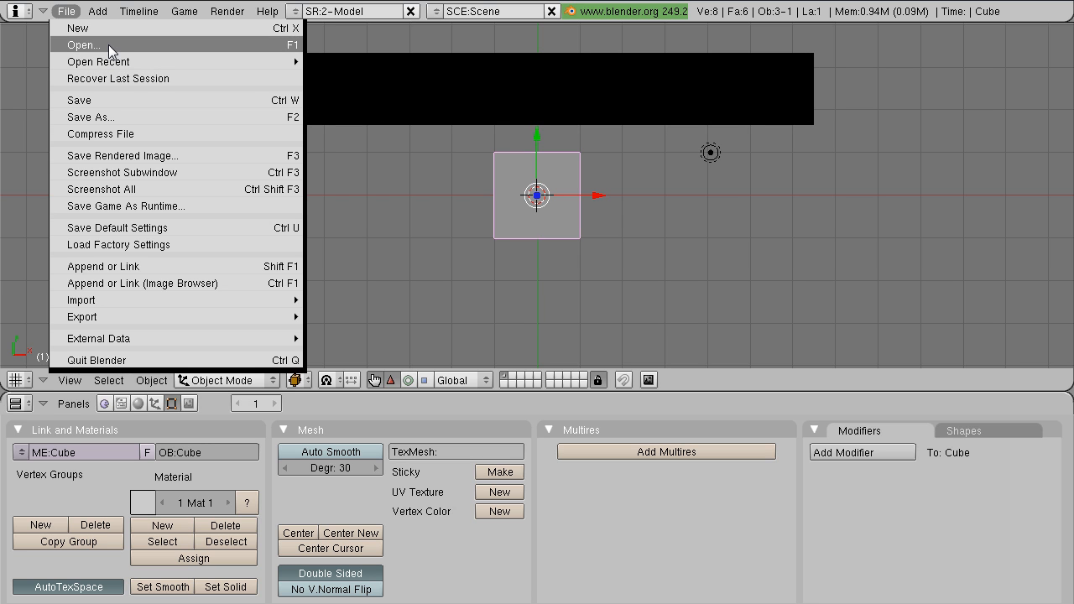
{"action": "mouse_move", "coordinate": [102, 63]}
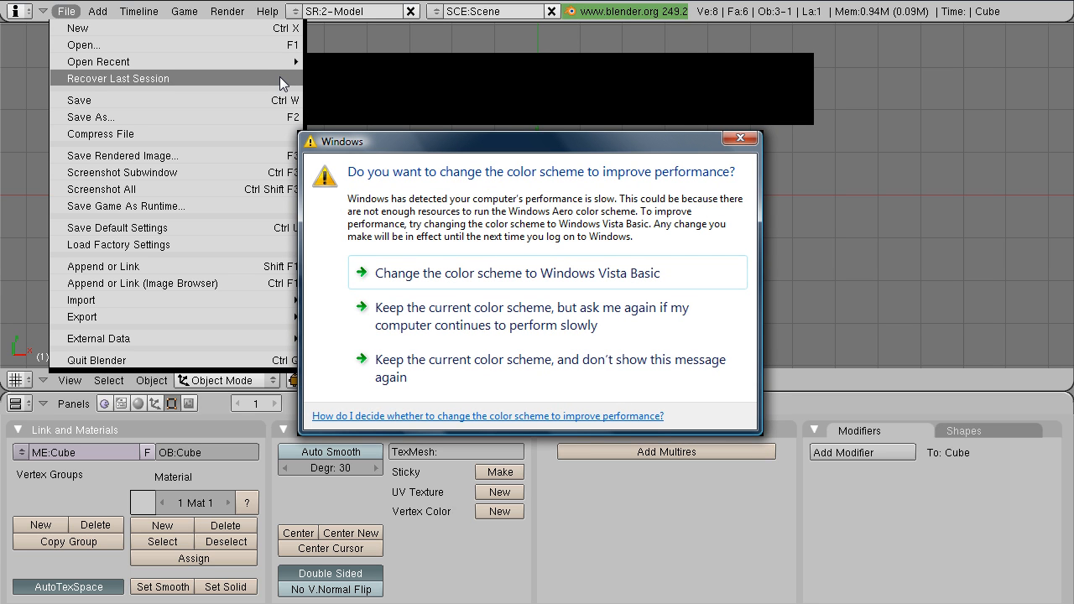
{"action": "left_click", "coordinate": [494, 326]}
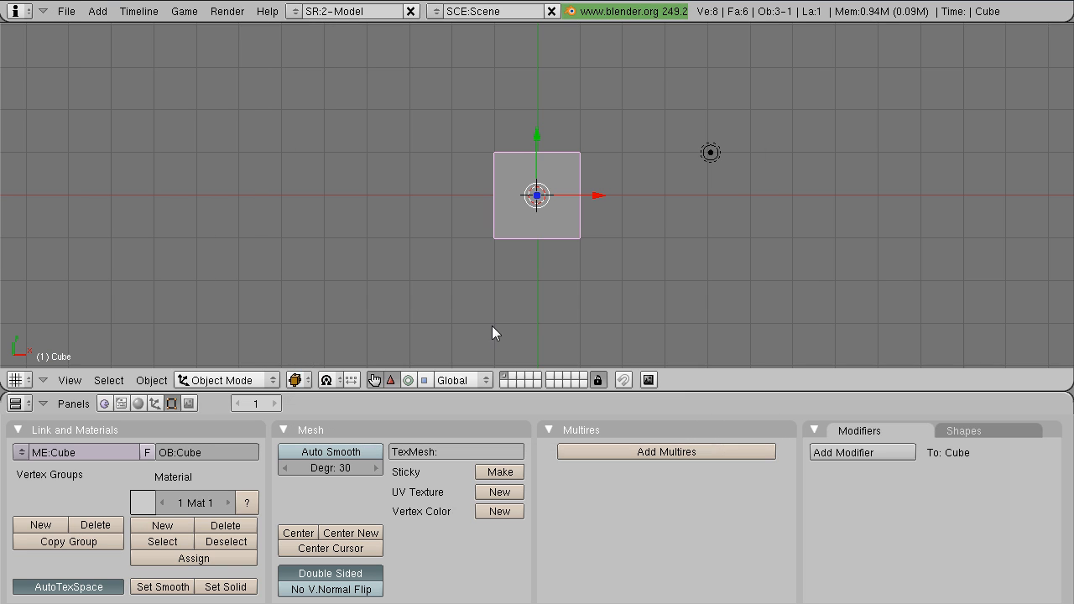
Step: Browse the timeline and game commands, then start the cube scene in the game engine and exit it
{"action": "left_click", "coordinate": [66, 11]}
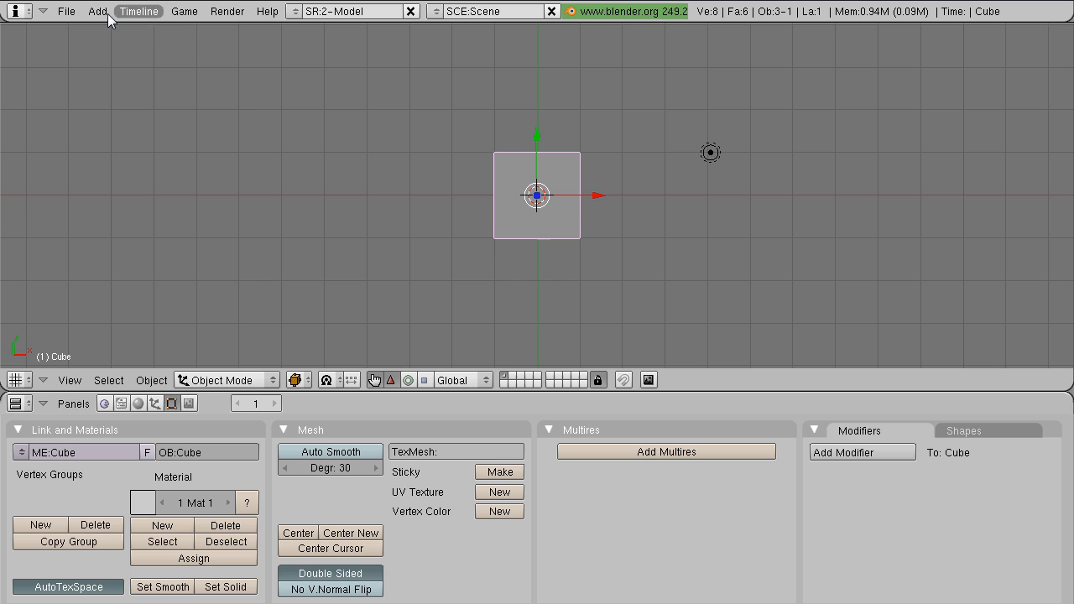
{"action": "left_click", "coordinate": [134, 12]}
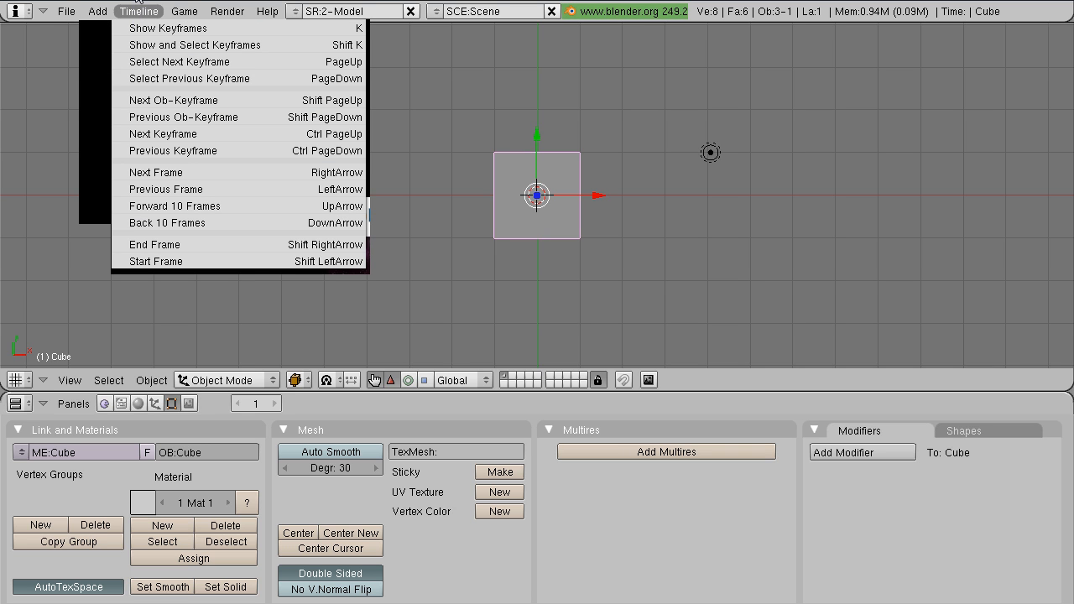
{"action": "left_click", "coordinate": [183, 11]}
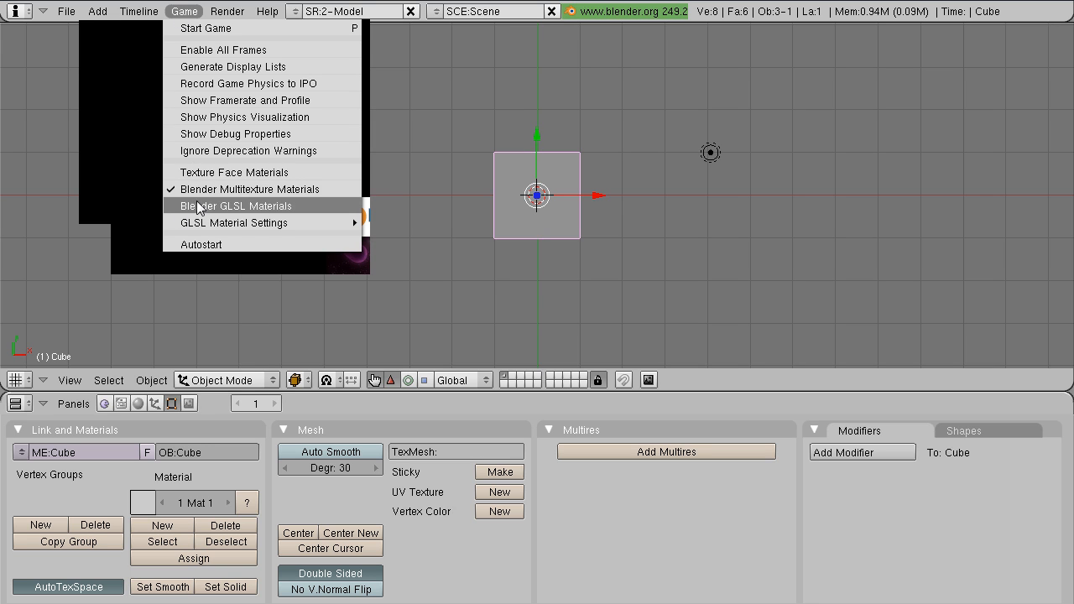
{"action": "left_click", "coordinate": [232, 28]}
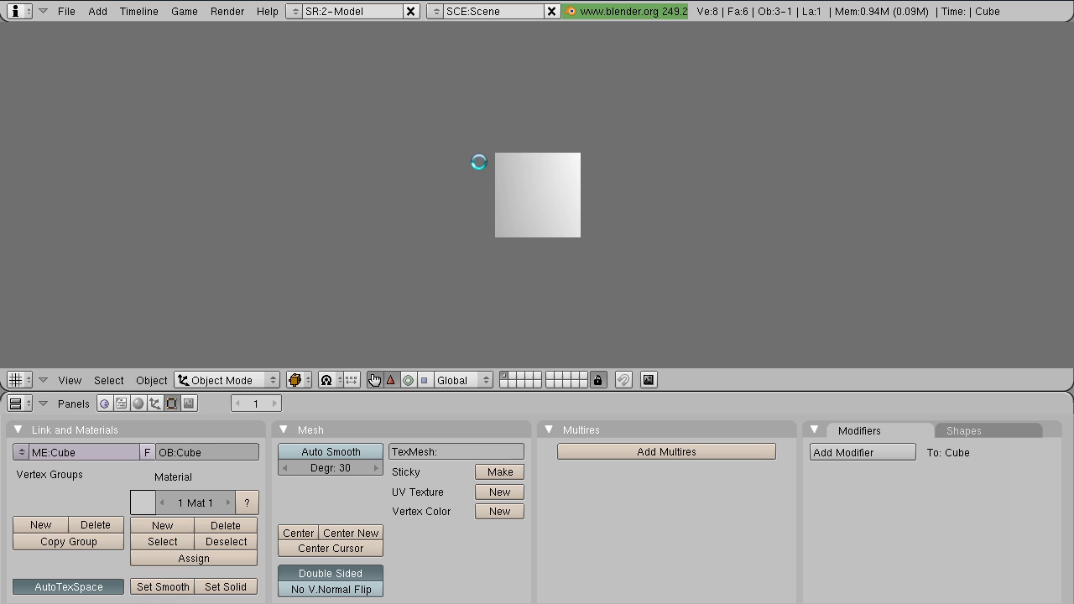
{"action": "key", "text": "Escape"}
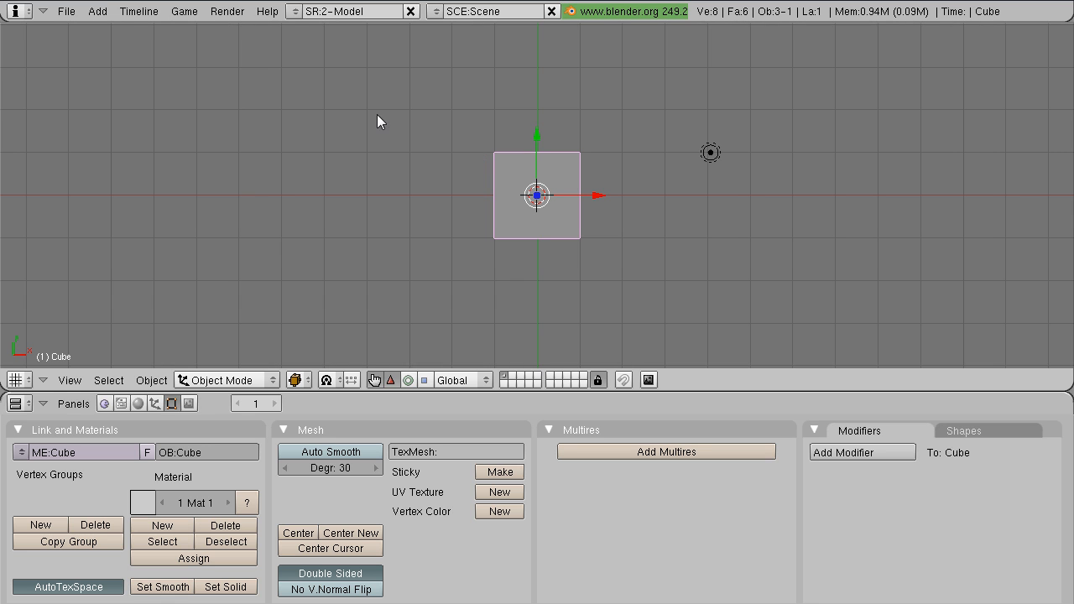
Step: Turn on Show Framerate and Profile for the game engine, then run the scene to check it and exit
{"action": "left_click", "coordinate": [200, 16]}
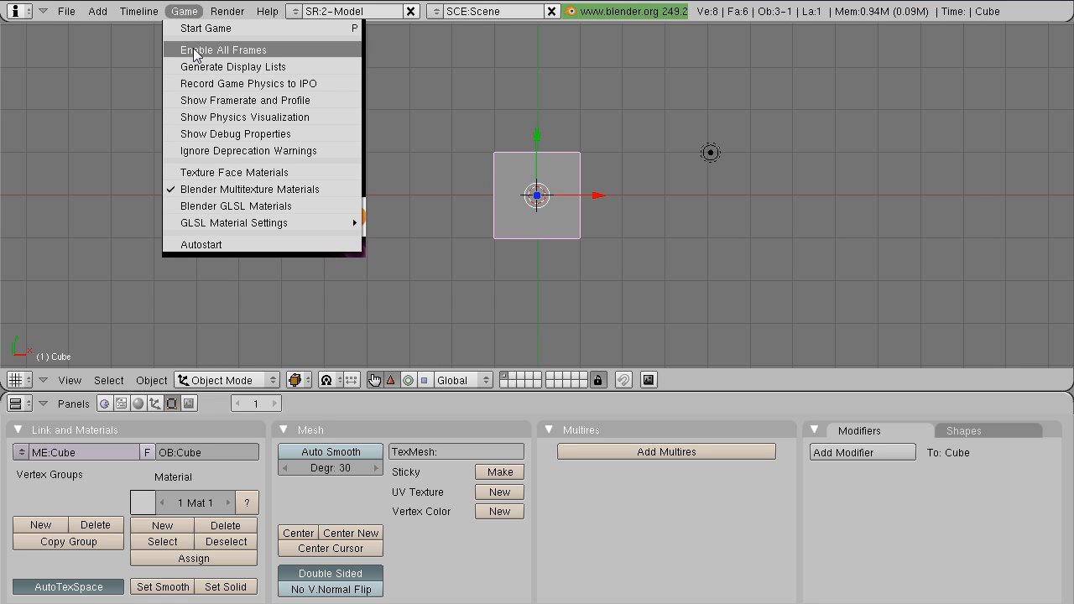
{"action": "left_click", "coordinate": [189, 89]}
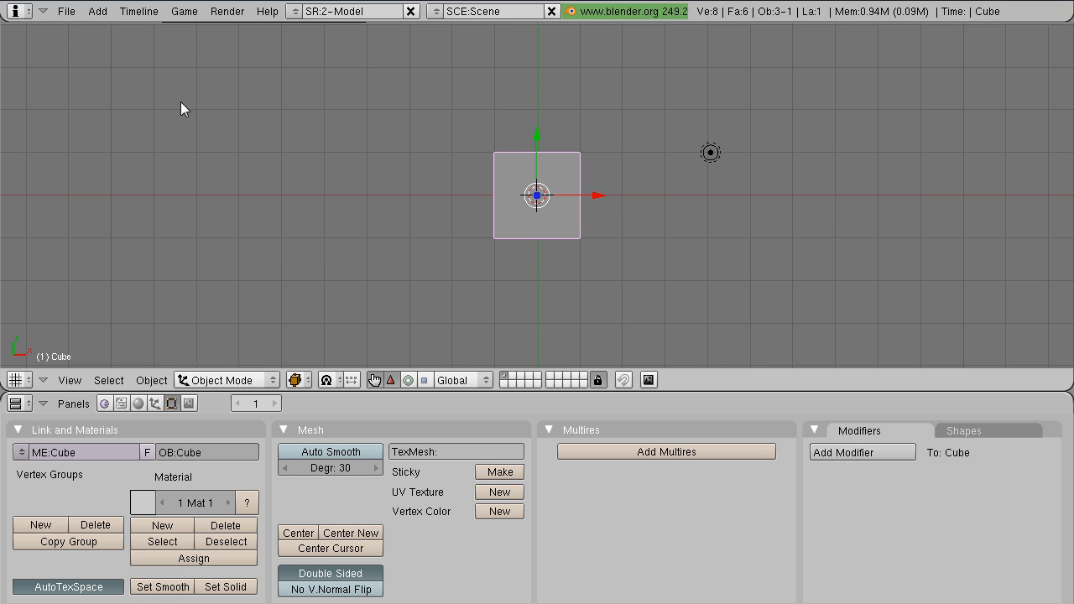
{"action": "key", "text": "p"}
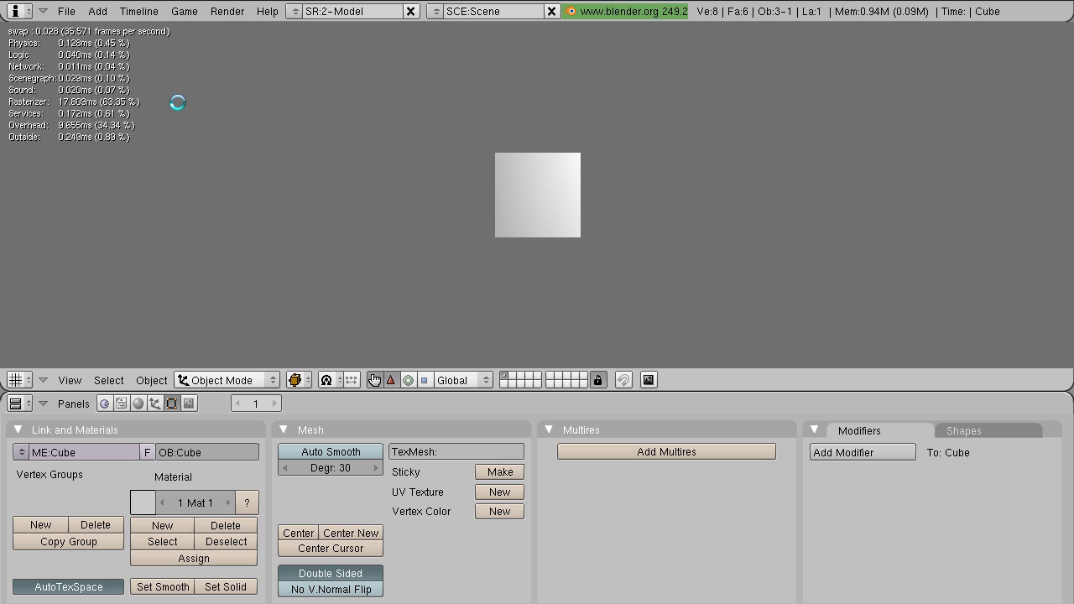
{"action": "key", "text": "Escape"}
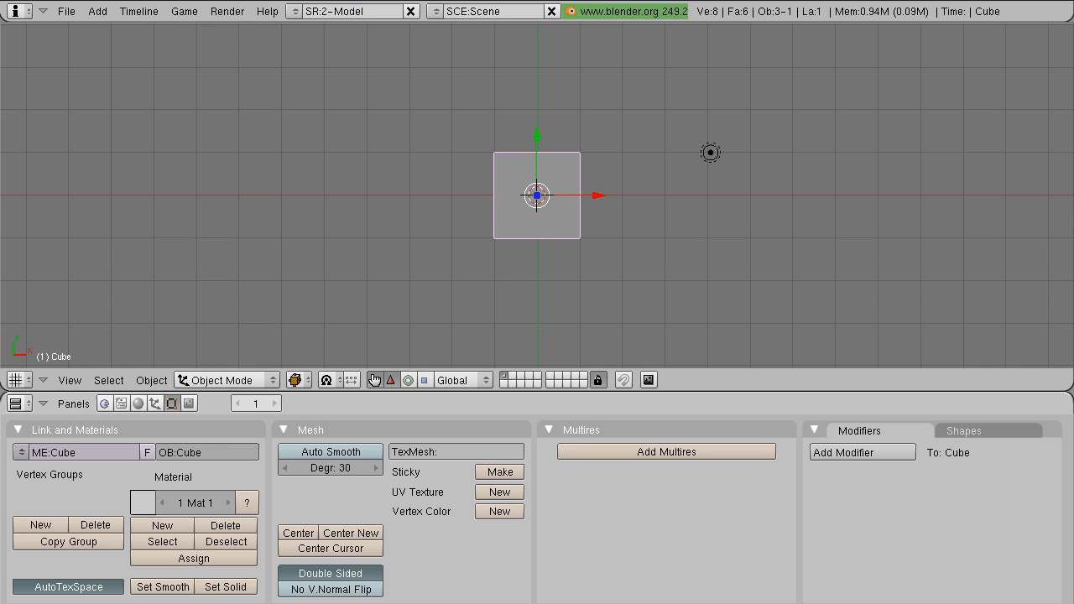
Step: View the preset screen layouts one by one: 1-Animation, 2-Model, 3-Material, 4-Sequence and 5-Scripting
{"action": "left_click", "coordinate": [295, 11]}
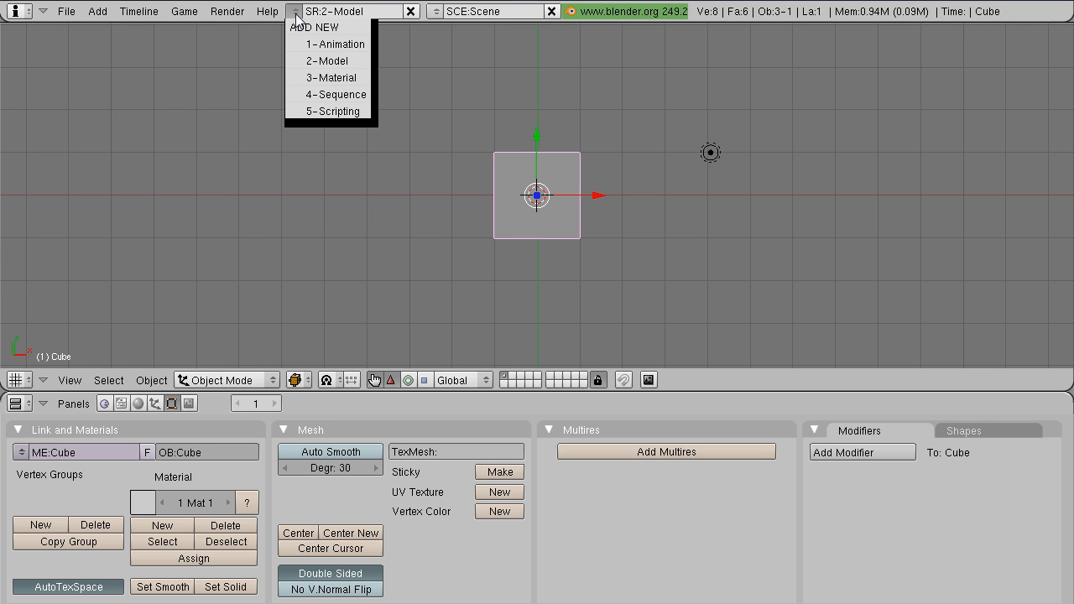
{"action": "left_click", "coordinate": [301, 44]}
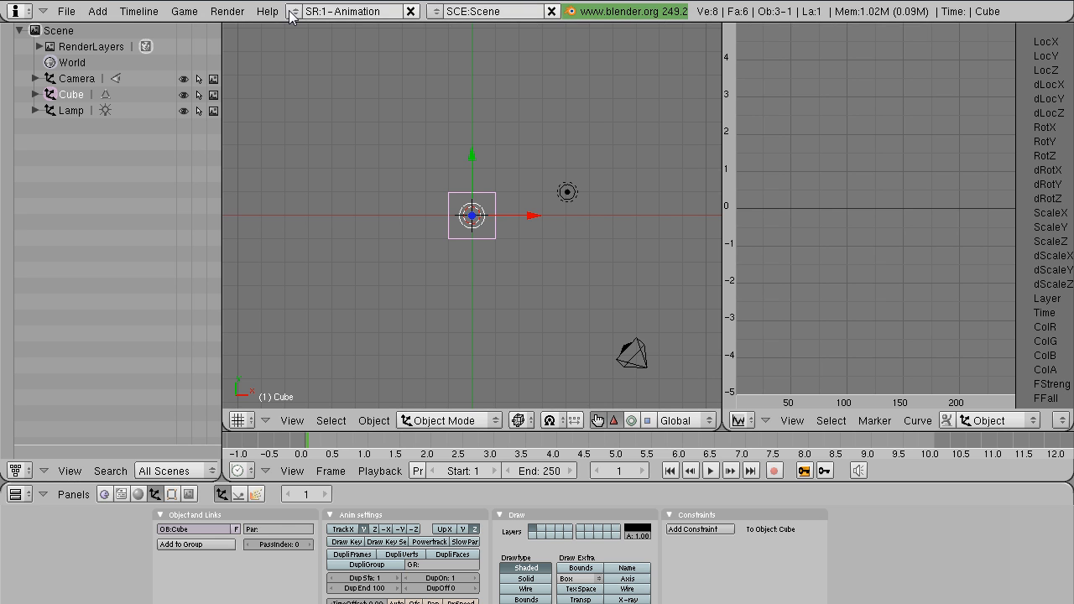
{"action": "left_click", "coordinate": [295, 12]}
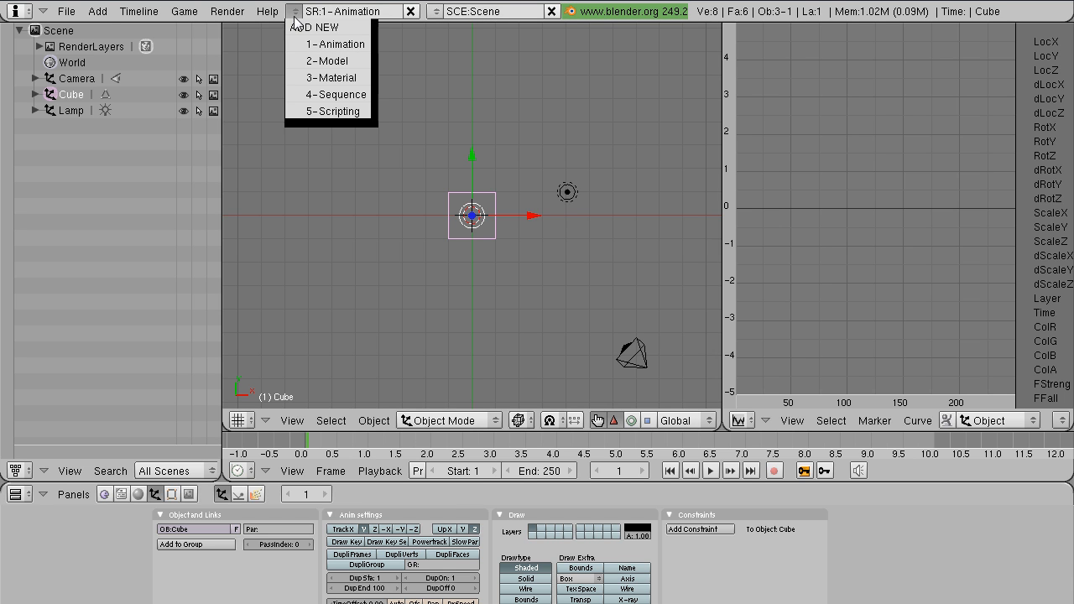
{"action": "left_click", "coordinate": [298, 62]}
{"action": "left_click", "coordinate": [296, 12]}
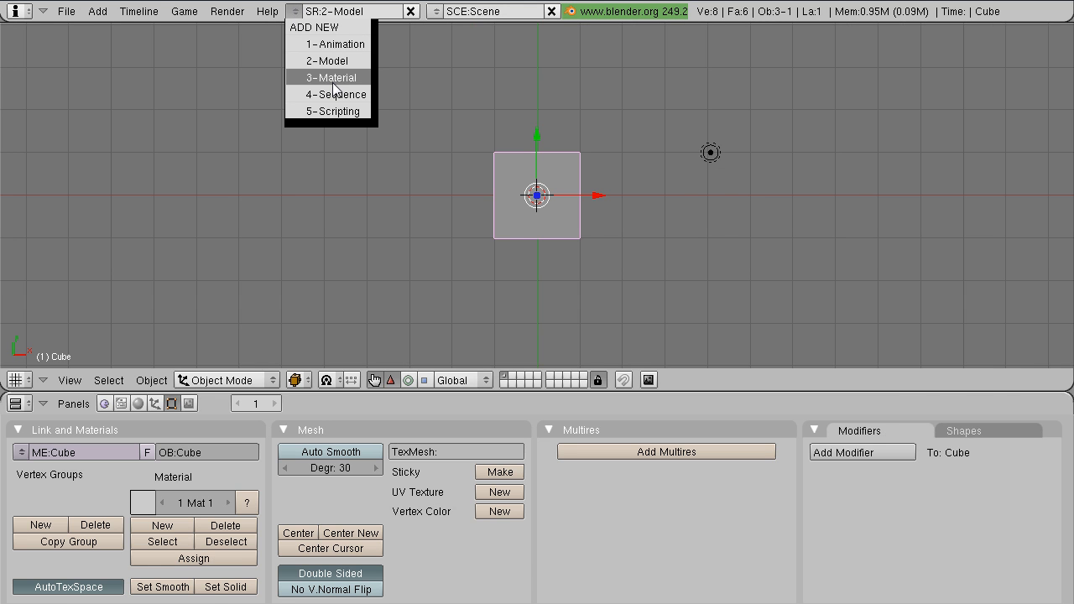
{"action": "left_click", "coordinate": [303, 77]}
{"action": "left_click", "coordinate": [295, 12]}
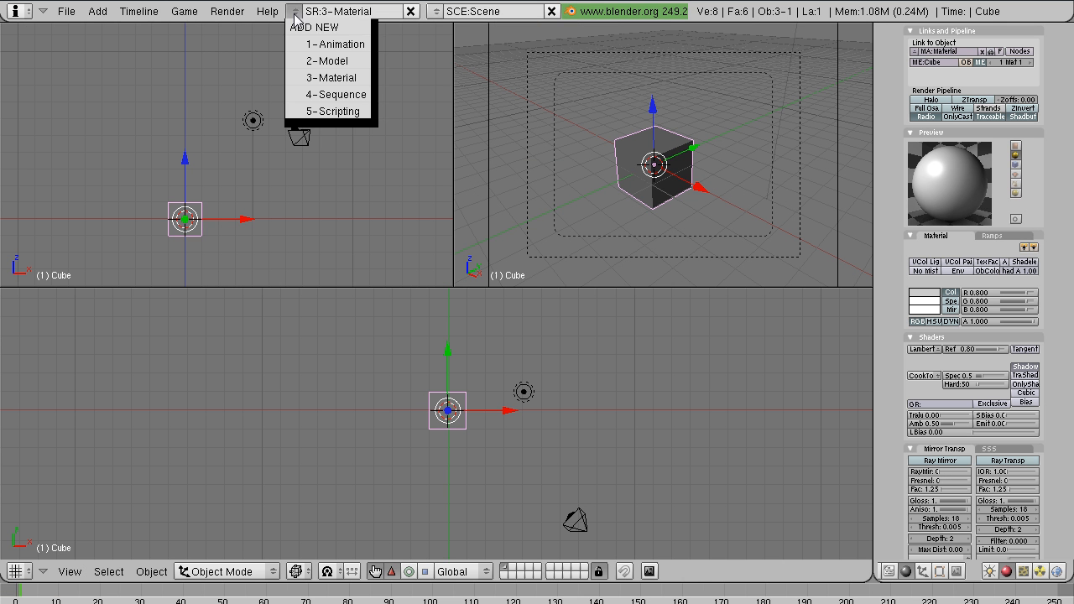
{"action": "left_click", "coordinate": [309, 96]}
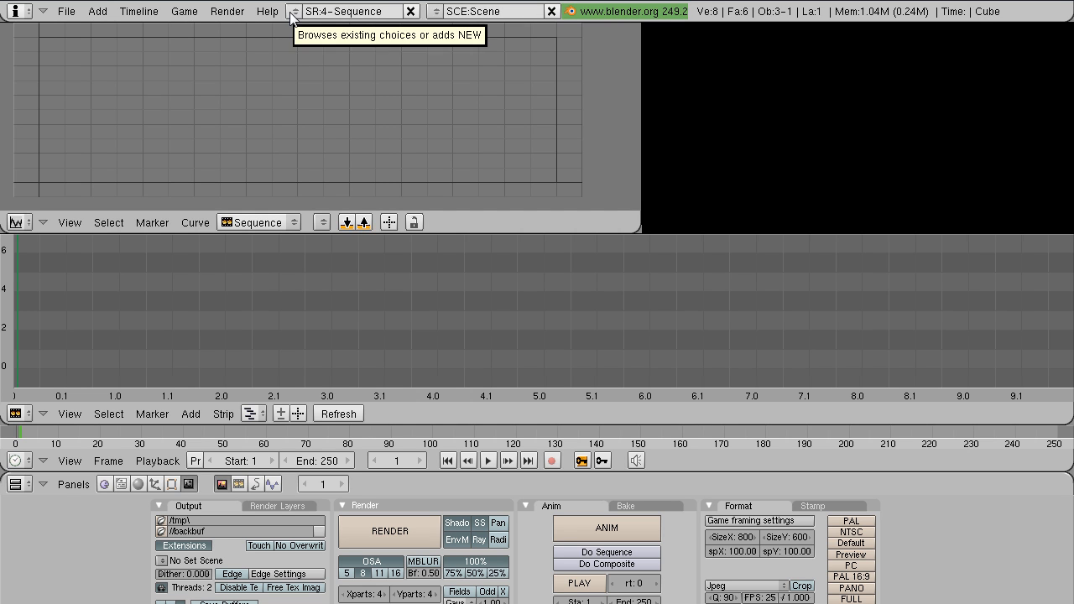
{"action": "left_click", "coordinate": [296, 12]}
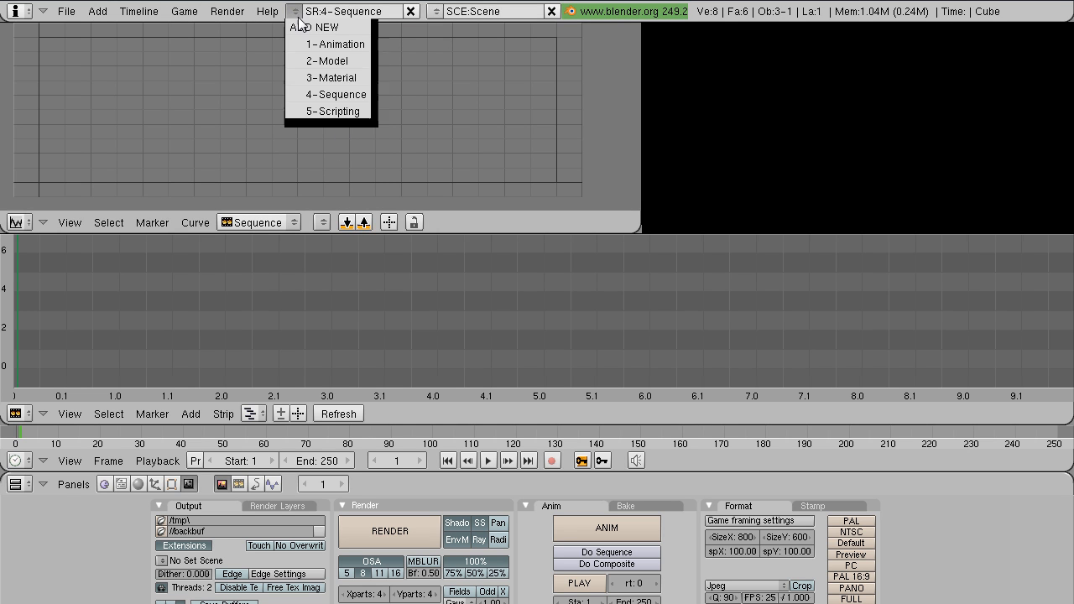
{"action": "left_click", "coordinate": [321, 117]}
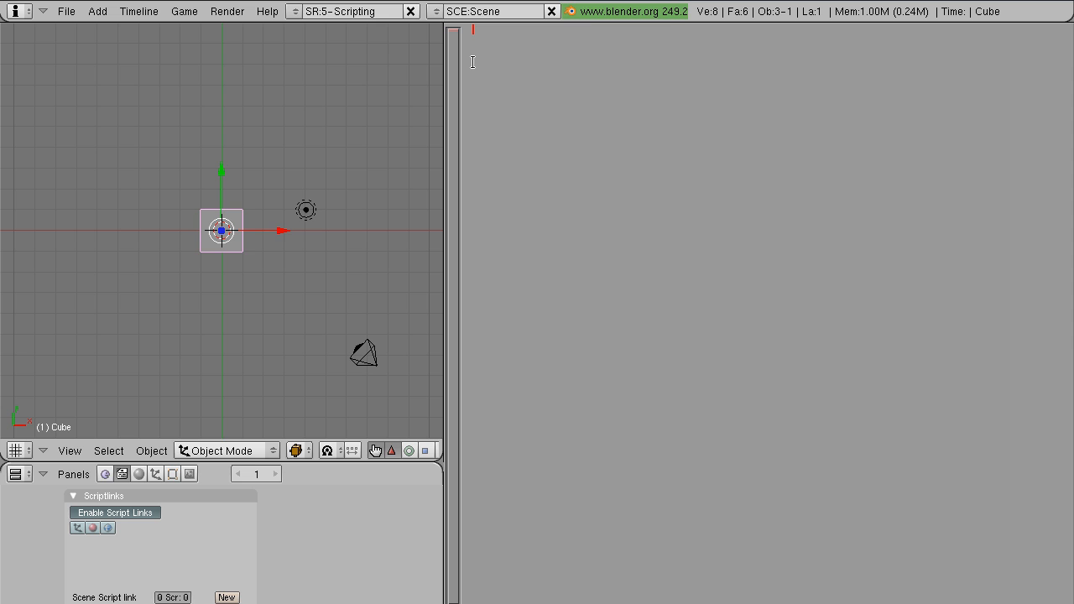
{"action": "key", "text": "ctrl+Up"}
{"action": "key", "text": "ctrl+Down"}
{"action": "key", "text": "ctrl+Up"}
{"action": "key", "text": "ctrl+Down"}
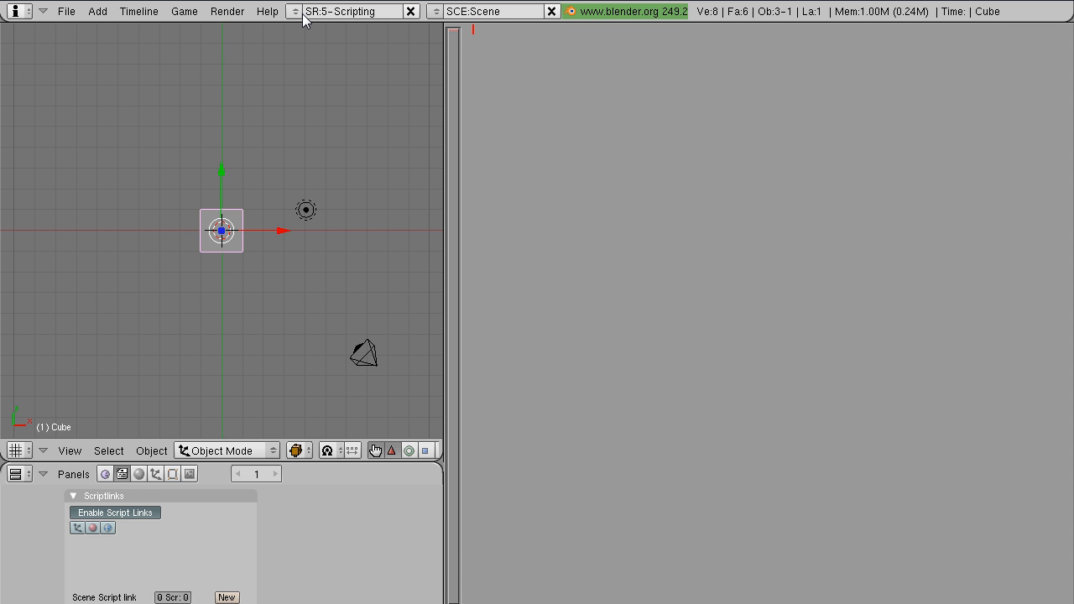
Step: Cycle repeatedly through the preset screen layouts and return to the 2-Model layout
{"action": "key", "text": "ctrl+Left"}
{"action": "key", "text": "ctrl+Left"}
{"action": "key", "text": "ctrl+Left"}
{"action": "key", "text": "ctrl+Left"}
{"action": "key", "text": "ctrl+Right"}
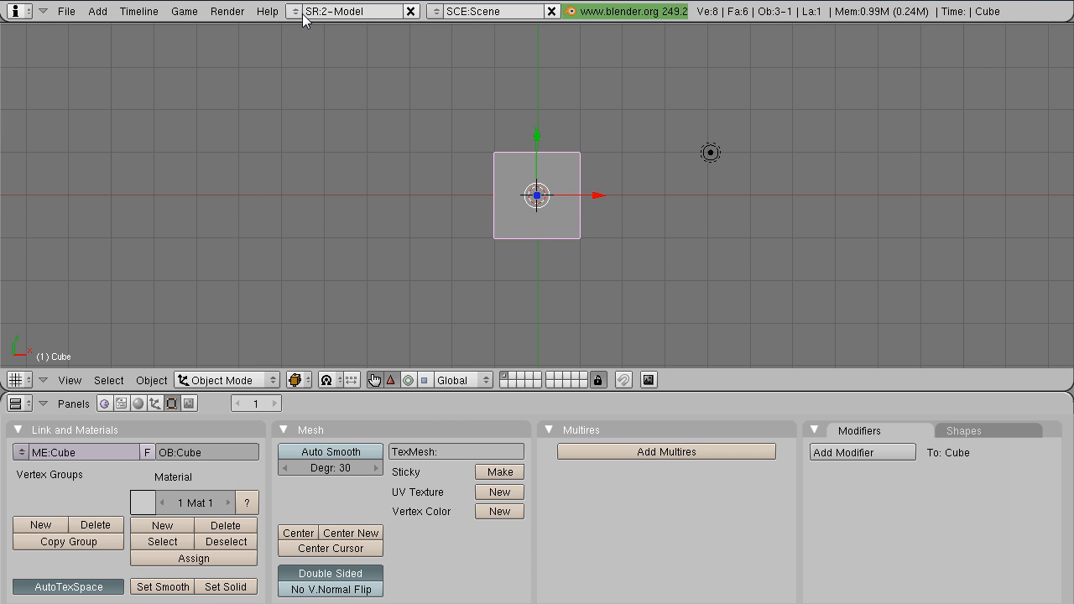
{"action": "key", "text": "ctrl+Left"}
{"action": "key", "text": "ctrl+Right"}
{"action": "key", "text": "ctrl+Left"}
{"action": "key", "text": "ctrl+Left"}
{"action": "key", "text": "ctrl+Left"}
{"action": "key", "text": "ctrl+Left"}
{"action": "key", "text": "ctrl+Left"}
{"action": "key", "text": "ctrl+Left"}
{"action": "key", "text": "ctrl+Left"}
{"action": "key", "text": "ctrl+Left"}
{"action": "key", "text": "ctrl+Left"}
{"action": "key", "text": "ctrl+Left"}
{"action": "key", "text": "ctrl+Left"}
{"action": "key", "text": "ctrl+Left"}
{"action": "key", "text": "ctrl+Left"}
{"action": "key", "text": "ctrl+Left"}
{"action": "key", "text": "ctrl+Left"}
{"action": "key", "text": "ctrl+Left"}
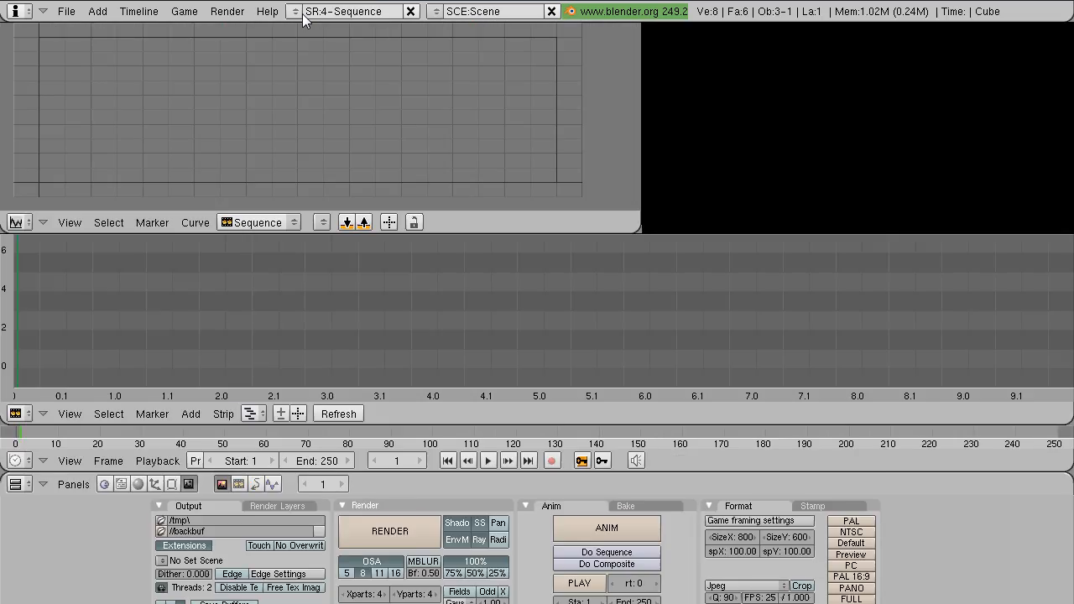
{"action": "key", "text": "ctrl+Left"}
{"action": "key", "text": "ctrl+Left"}
{"action": "key", "text": "ctrl+Left"}
{"action": "key", "text": "ctrl+Left"}
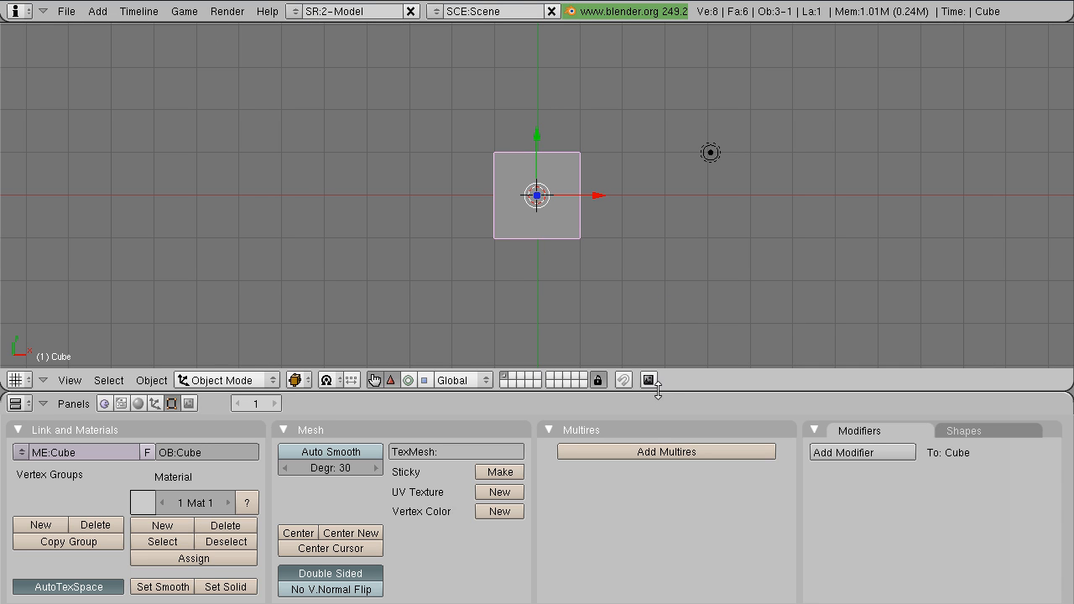
Step: Shrink the buttons window to give the 3D view more height
{"action": "left_click_drag", "start_coordinate": [658, 388], "coordinate": [651, 485]}
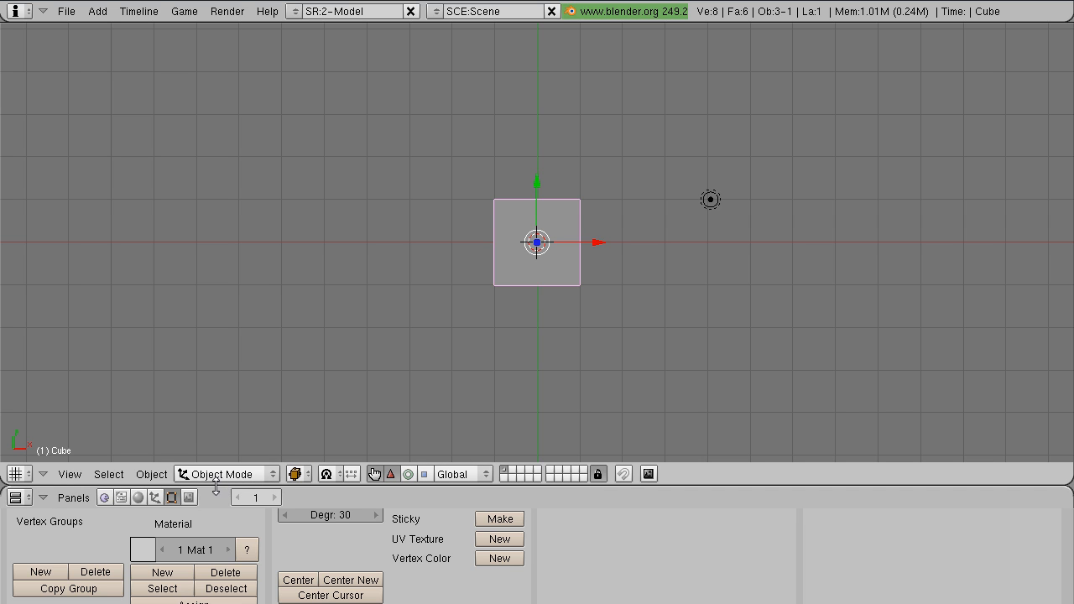
{"action": "left_click_drag", "start_coordinate": [216, 488], "coordinate": [220, 517]}
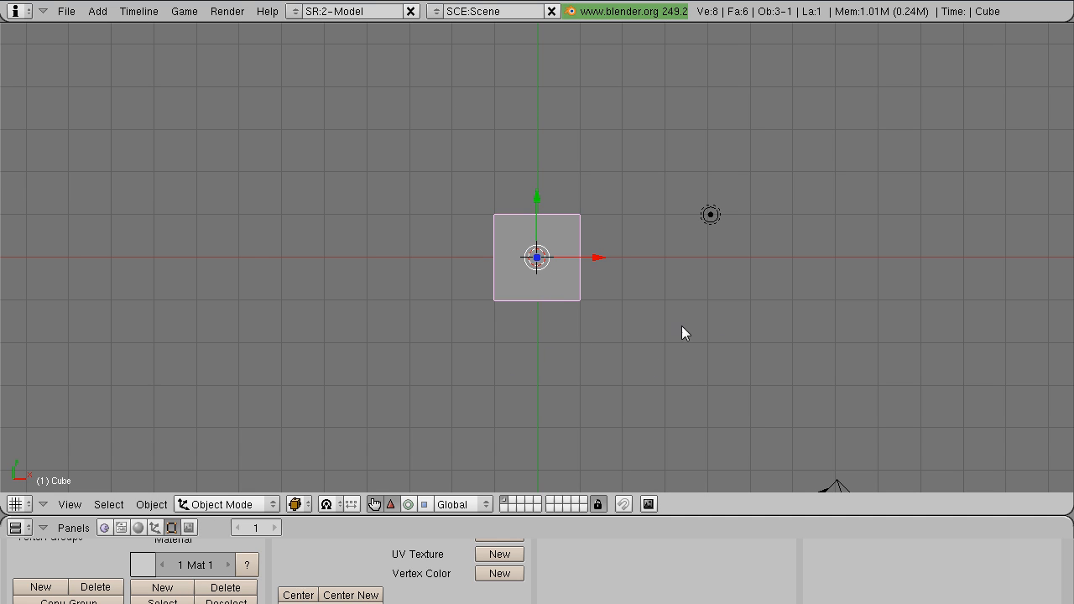
Step: Move the cube about 5.5 units toward negative X and 2 units toward positive Y, and back to the grid centre
{"action": "key", "text": "g"}
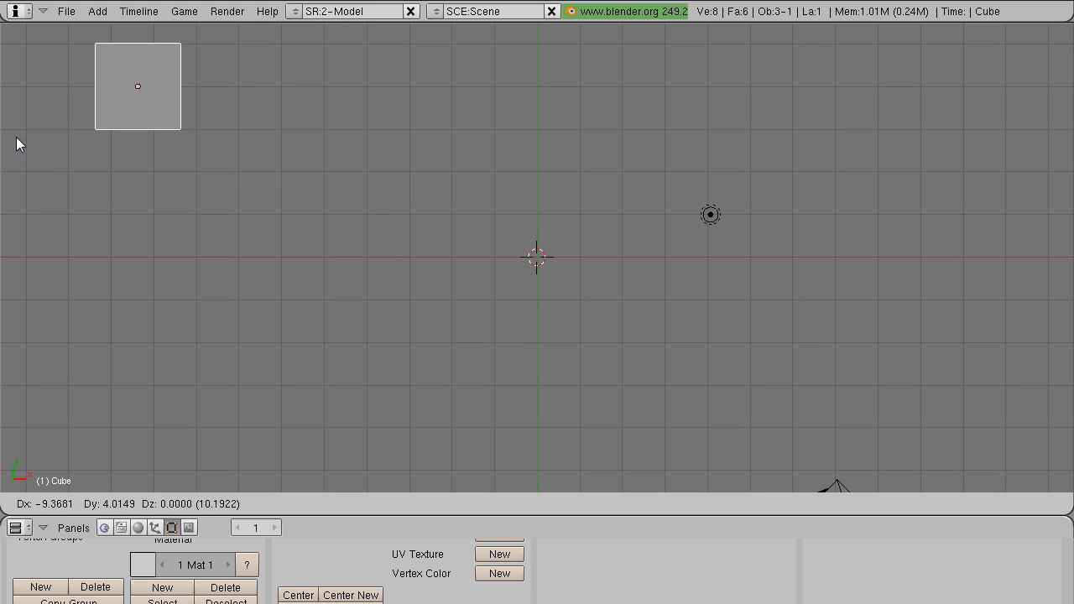
{"action": "left_click", "coordinate": [178, 225]}
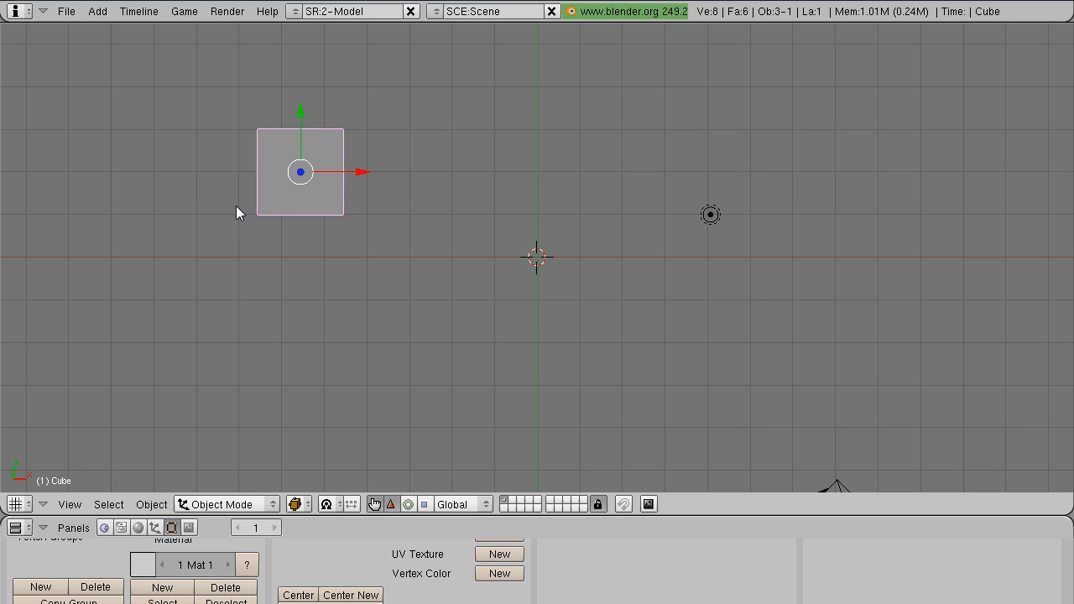
{"action": "key", "text": "g"}
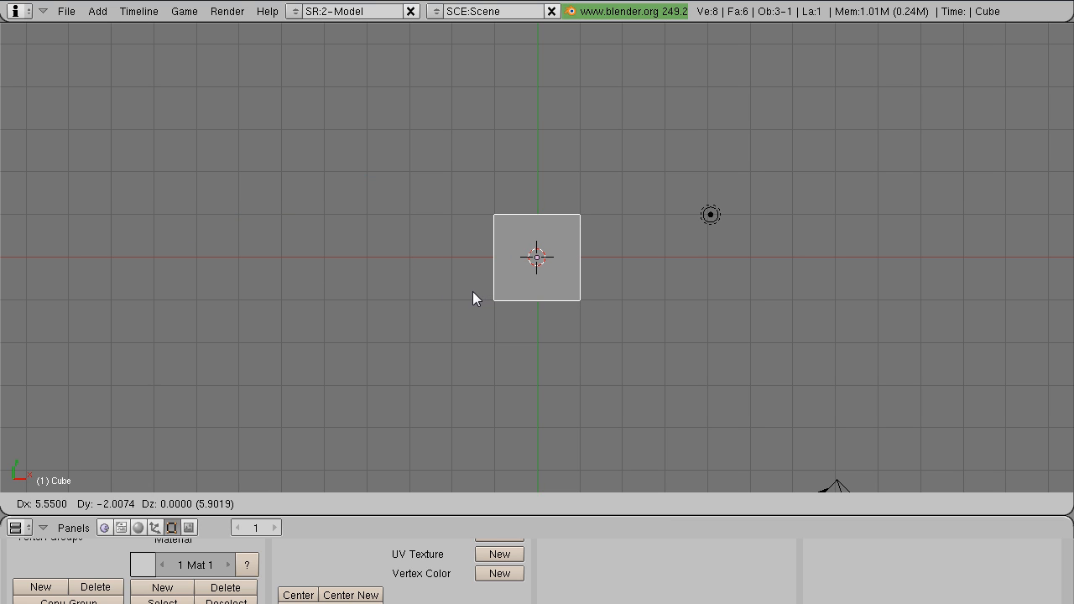
{"action": "left_click", "coordinate": [472, 291]}
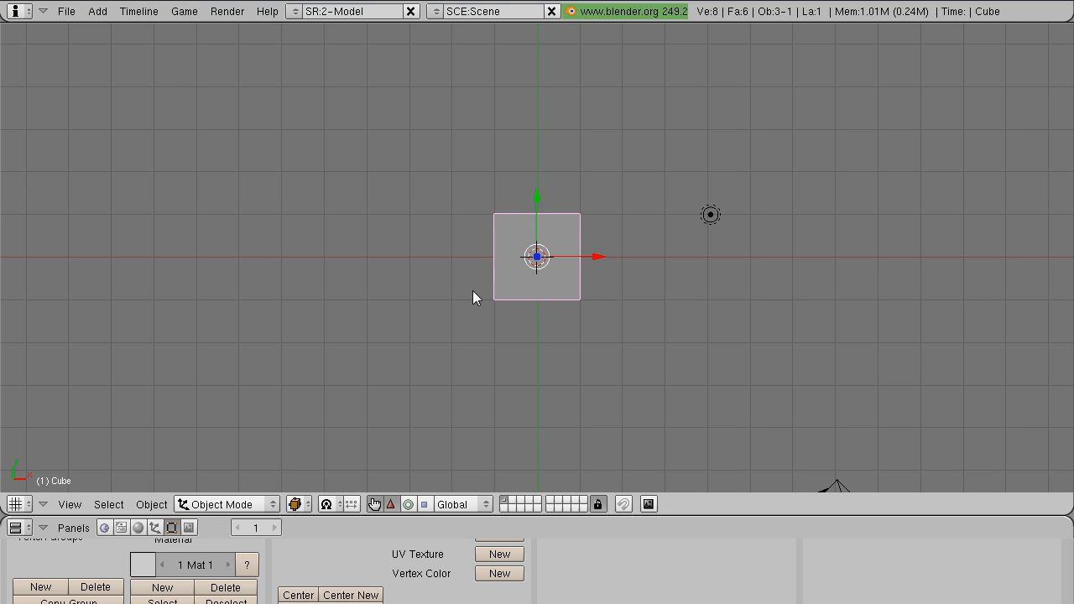
Step: Undo and redo the cube's last move, and try moving it toward negative X and positive Y
{"action": "key", "text": "ctrl+z"}
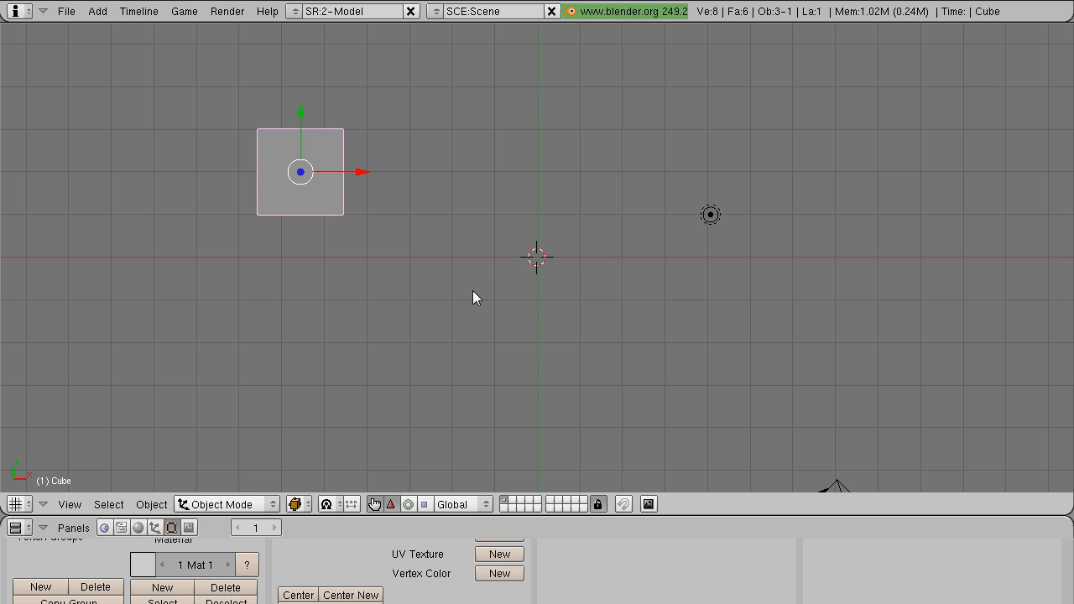
{"action": "key", "text": "ctrl+shift+z"}
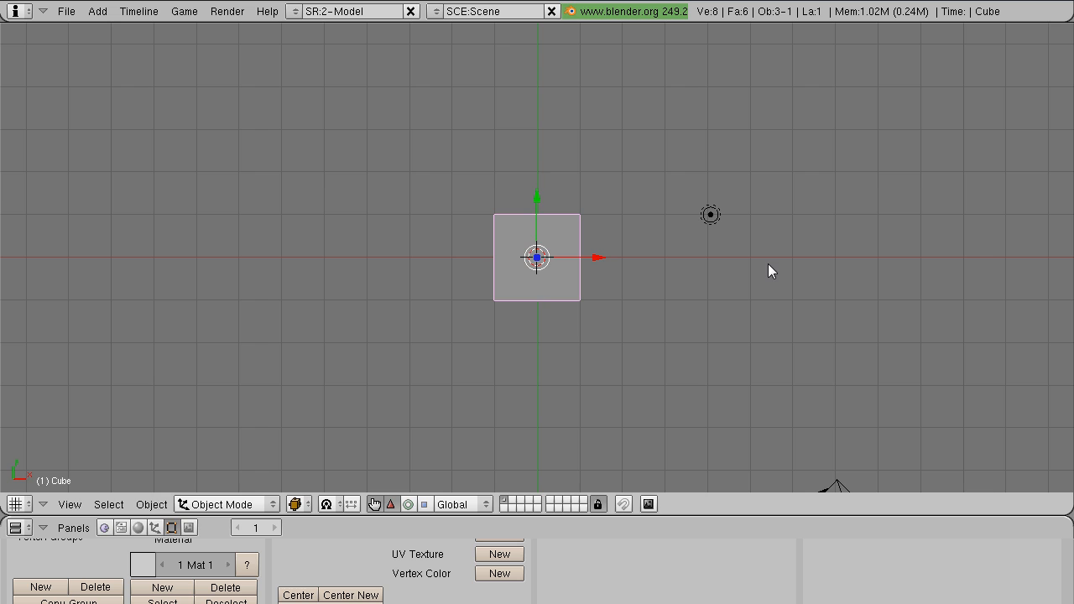
{"action": "left_click", "coordinate": [753, 289]}
{"action": "key", "text": "g"}
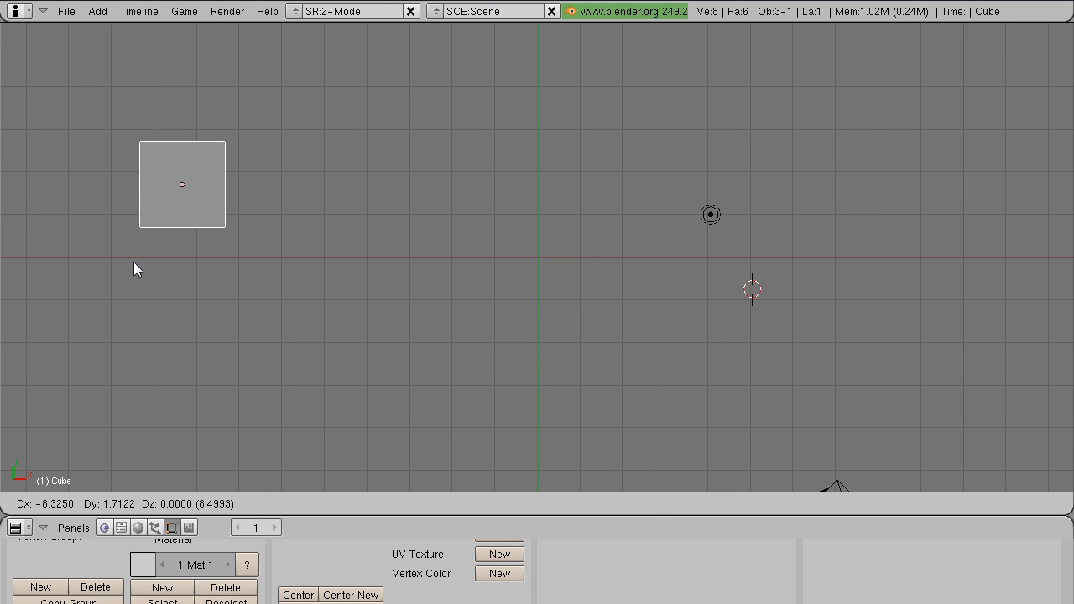
{"action": "key", "text": "Escape"}
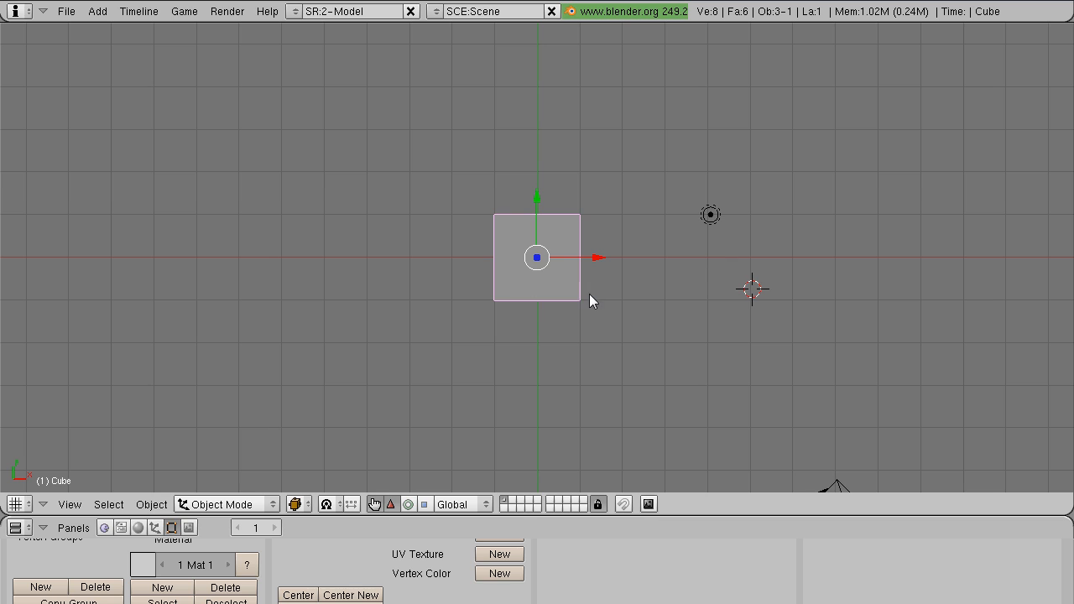
Step: Place the 3D cursor in the empty grid area beyond the lamp, and select the lamp
{"action": "left_click", "coordinate": [259, 299]}
{"action": "left_click", "coordinate": [805, 279]}
{"action": "right_click", "coordinate": [710, 216]}
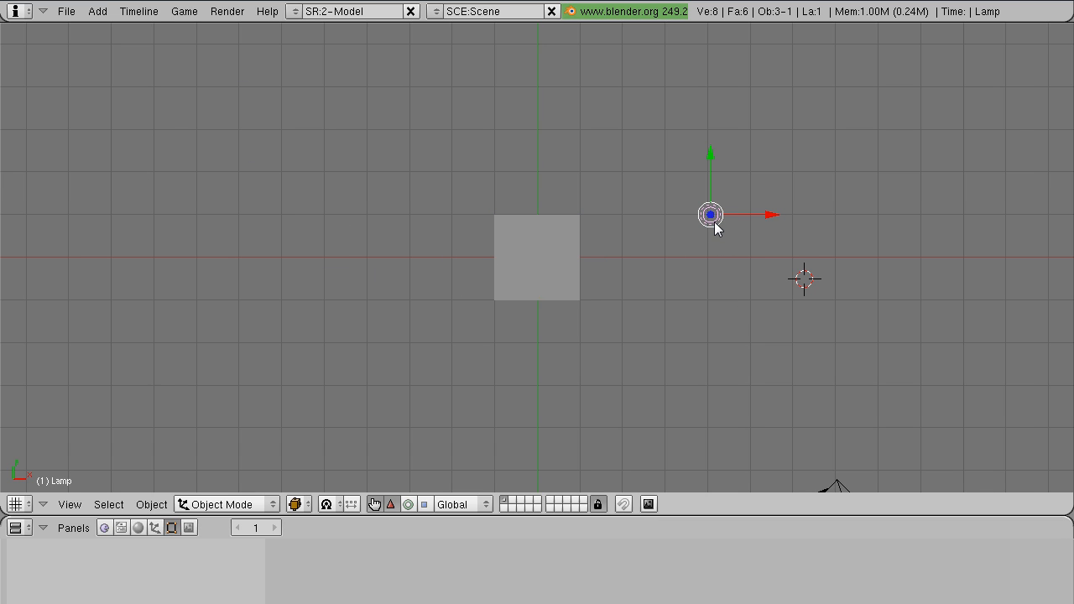
Step: Render the current frame, view the cube's image and close the render window
{"action": "left_click", "coordinate": [226, 11]}
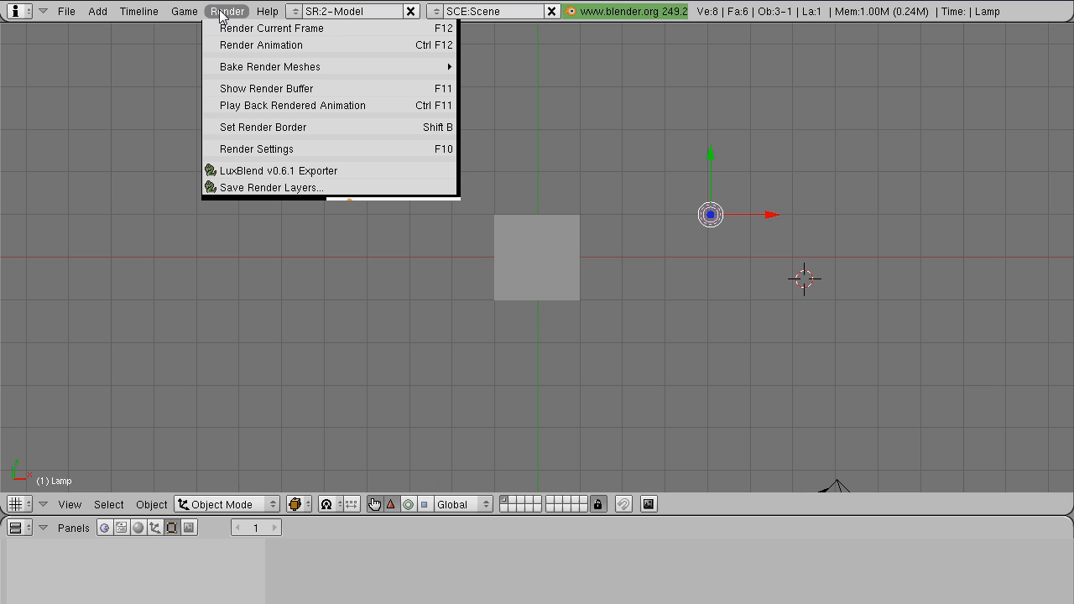
{"action": "left_click", "coordinate": [265, 29]}
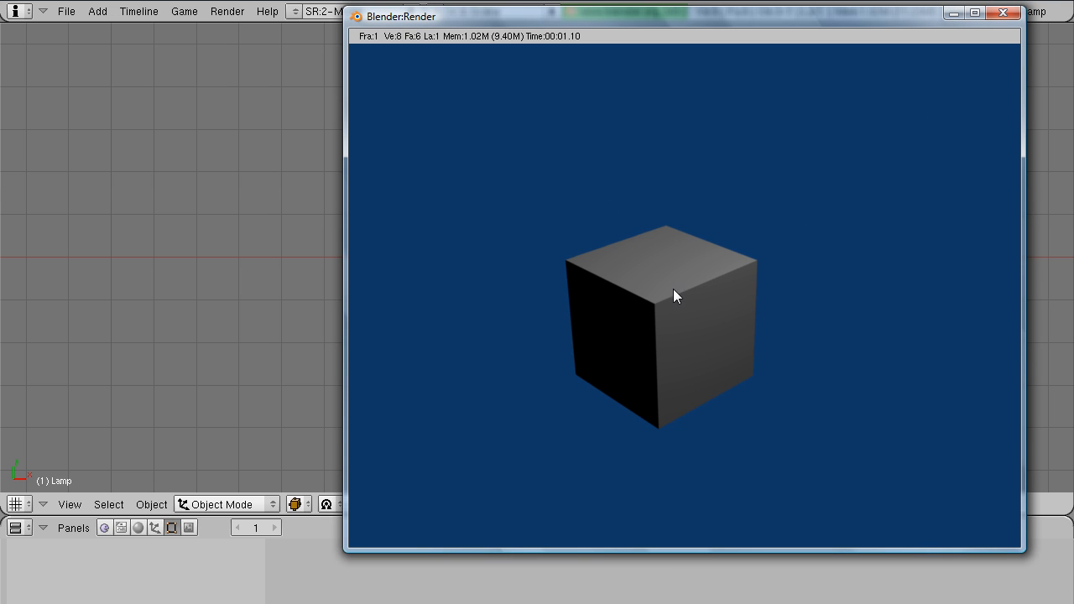
{"action": "left_click", "coordinate": [1003, 13]}
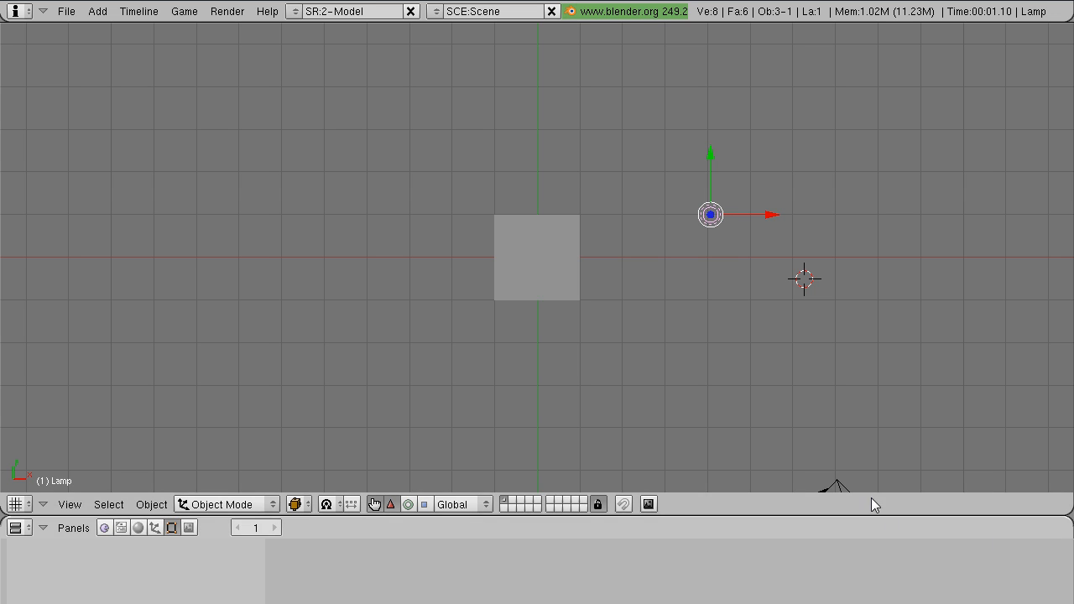
Step: Select the camera, reselect the cube and try moving it
{"action": "right_click", "coordinate": [847, 491]}
{"action": "scroll", "coordinate": [836, 486], "scroll_direction": "down", "scroll_amount": 3}
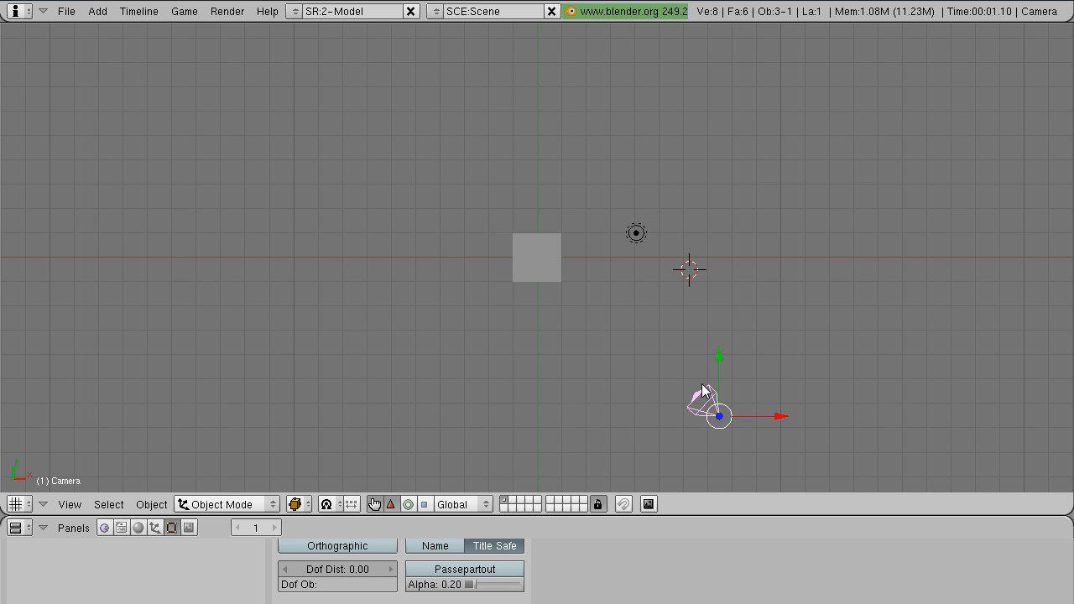
{"action": "scroll", "coordinate": [554, 312], "scroll_direction": "up", "scroll_amount": 4}
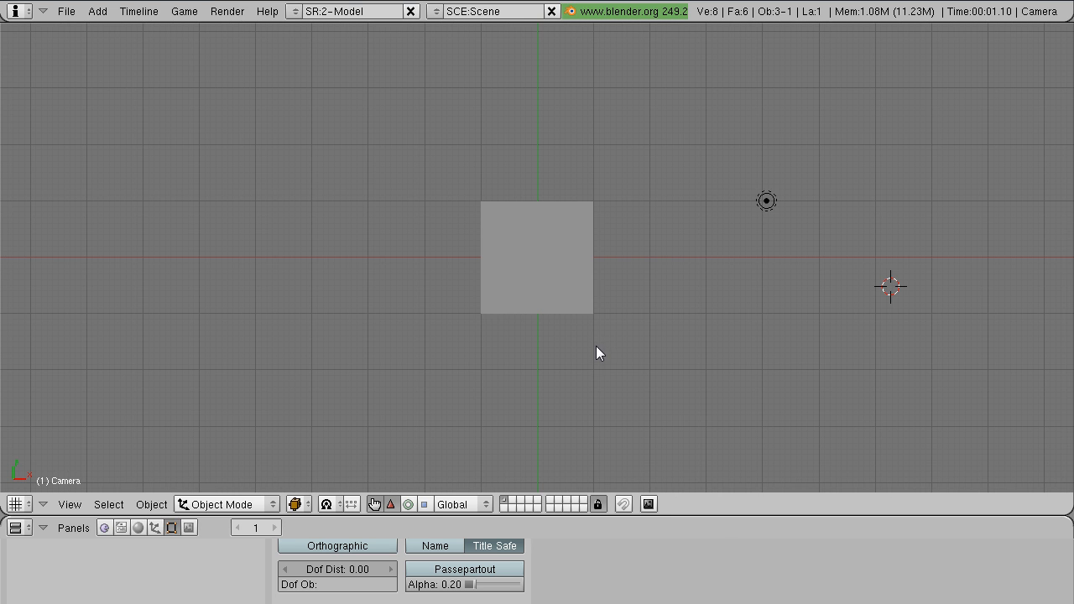
{"action": "scroll", "coordinate": [565, 308], "scroll_direction": "down", "scroll_amount": 1}
{"action": "right_click", "coordinate": [567, 296]}
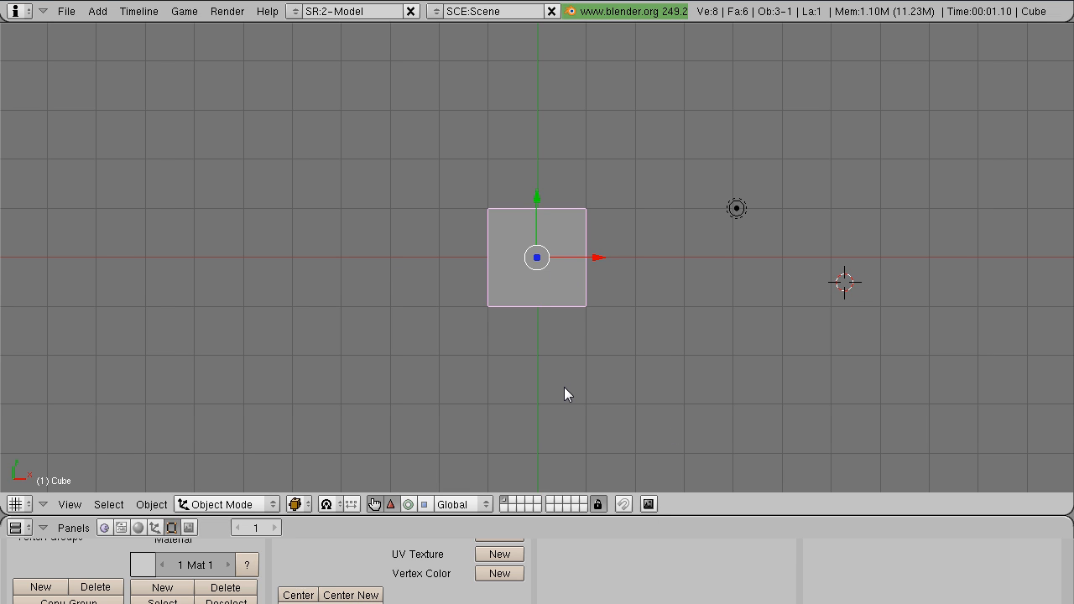
{"action": "scroll", "coordinate": [647, 286], "scroll_direction": "down", "scroll_amount": 1}
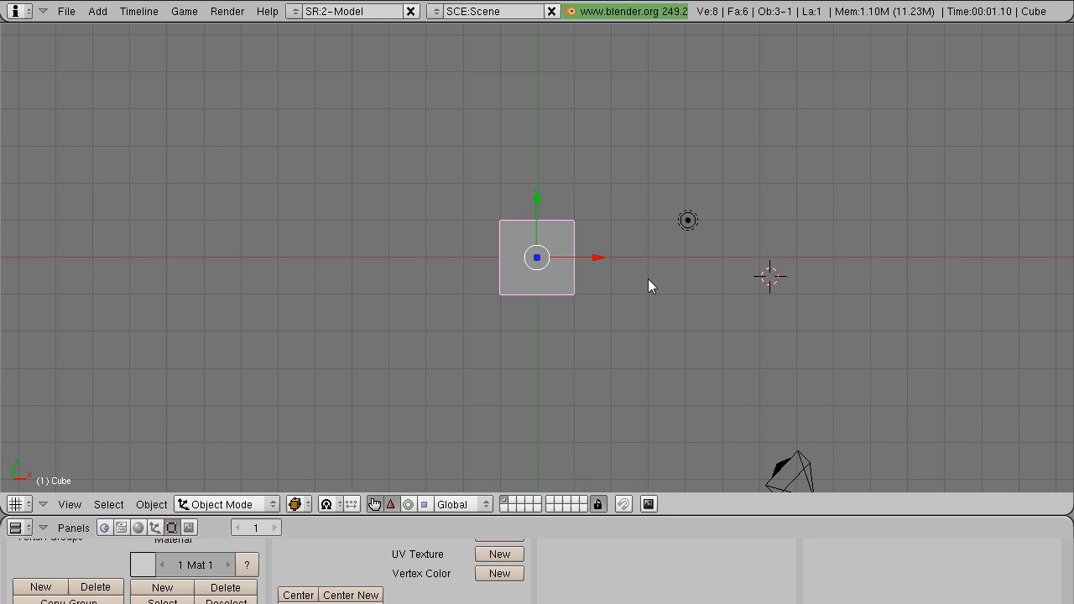
{"action": "key", "text": "g"}
{"action": "key", "text": "Escape"}
Step: Select the lamp, cube and camera in turn, return to the cube and try moving it toward the lamp
{"action": "right_click", "coordinate": [688, 221]}
{"action": "right_click", "coordinate": [562, 272]}
{"action": "right_click", "coordinate": [695, 234]}
{"action": "right_click", "coordinate": [785, 467]}
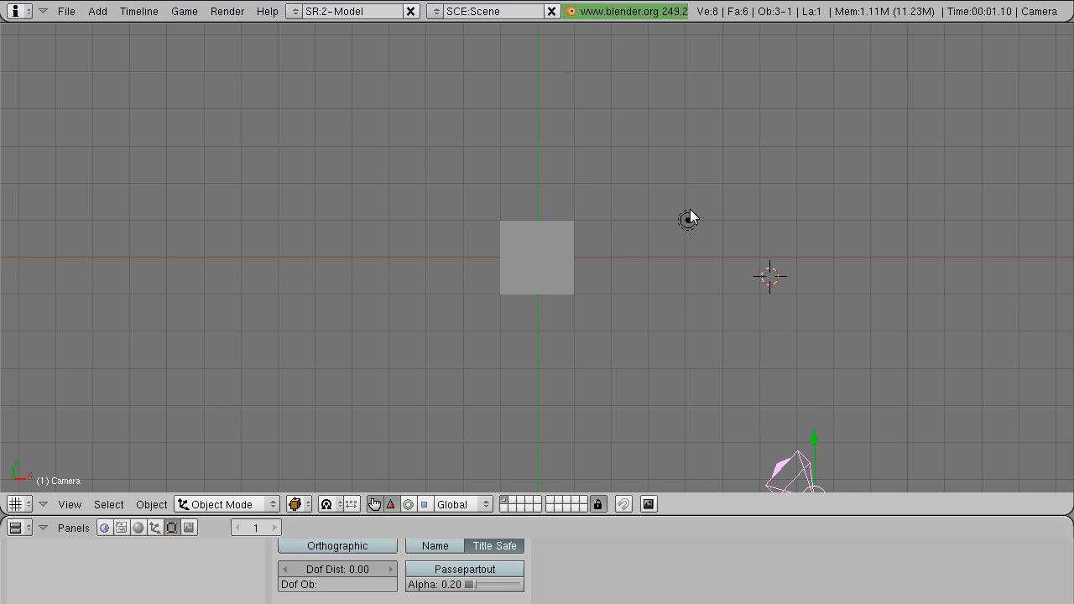
{"action": "right_click", "coordinate": [689, 220]}
{"action": "right_click", "coordinate": [546, 260]}
{"action": "key", "text": "g"}
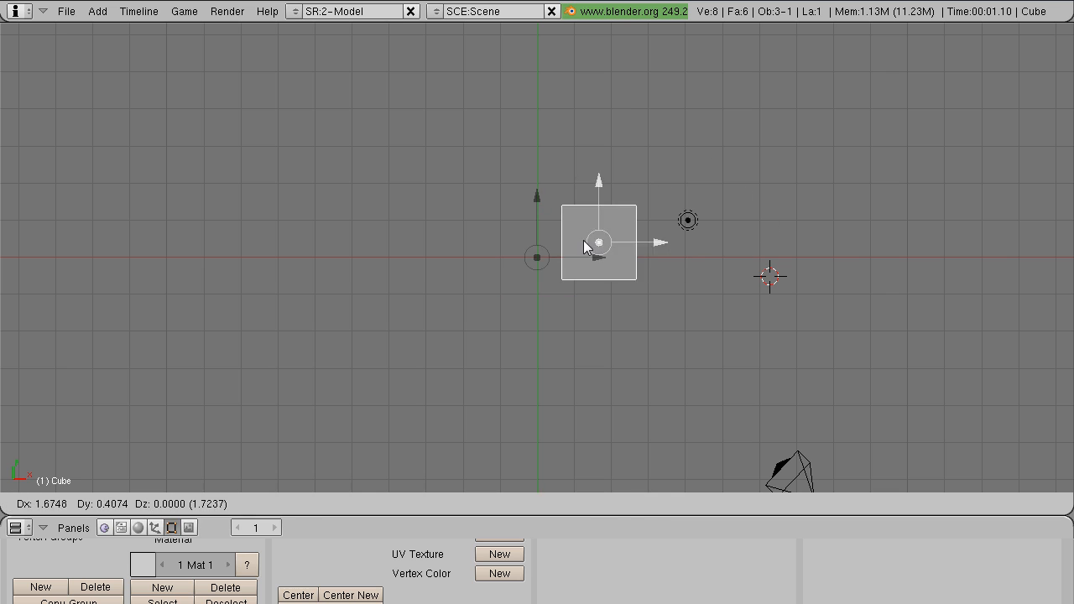
{"action": "key", "text": "Escape"}
Step: Place the 3D cursor at the lamp and at the camera, select the camera and reselect the cube
{"action": "left_click", "coordinate": [692, 223]}
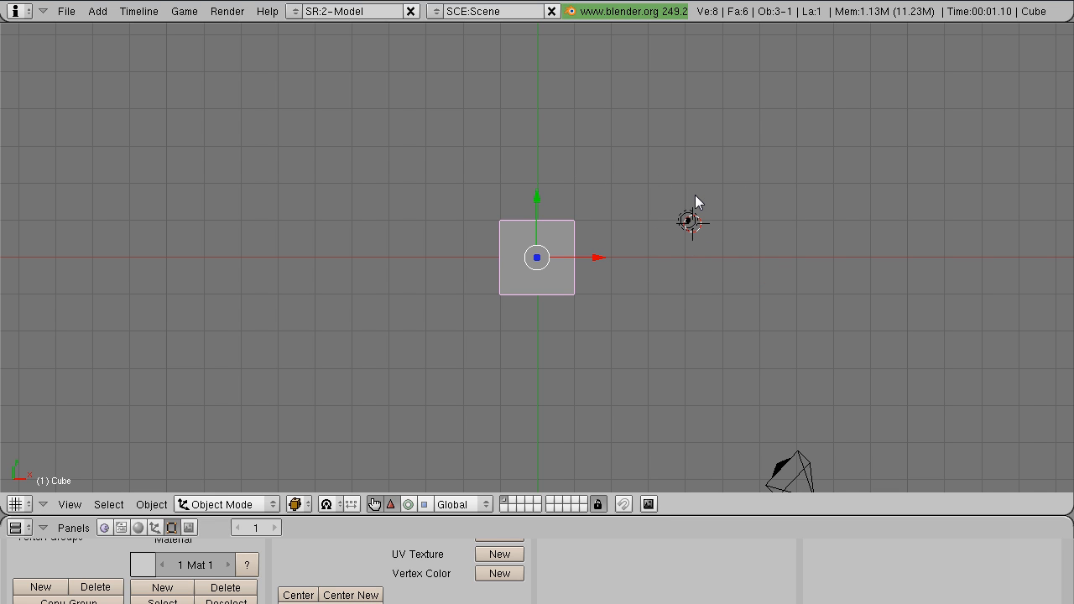
{"action": "left_click", "coordinate": [695, 194]}
{"action": "left_click", "coordinate": [687, 219]}
{"action": "left_click", "coordinate": [804, 473]}
{"action": "right_click", "coordinate": [804, 472]}
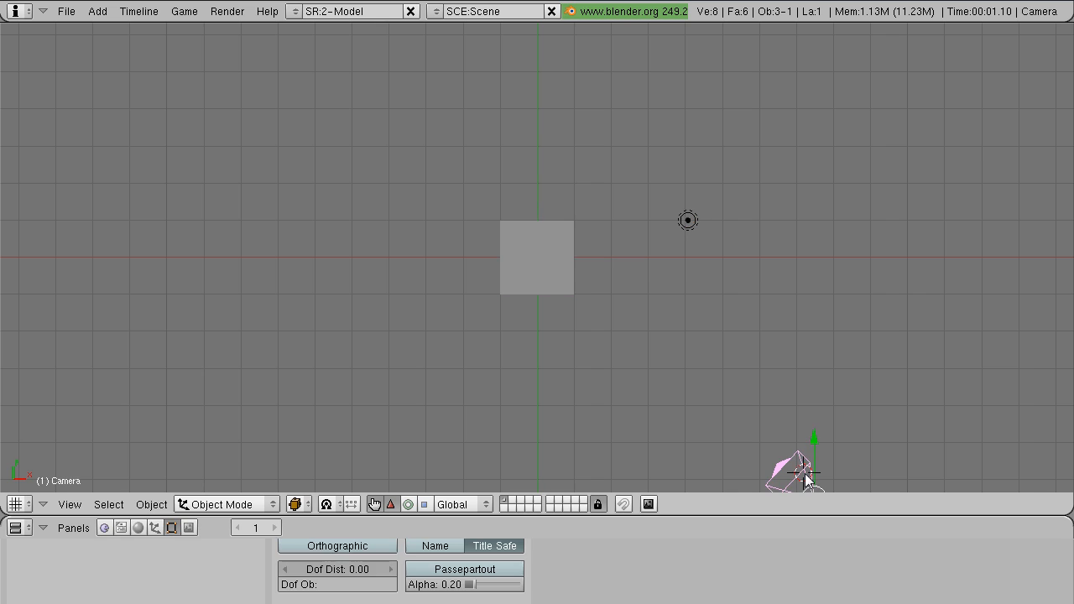
{"action": "right_click", "coordinate": [570, 264]}
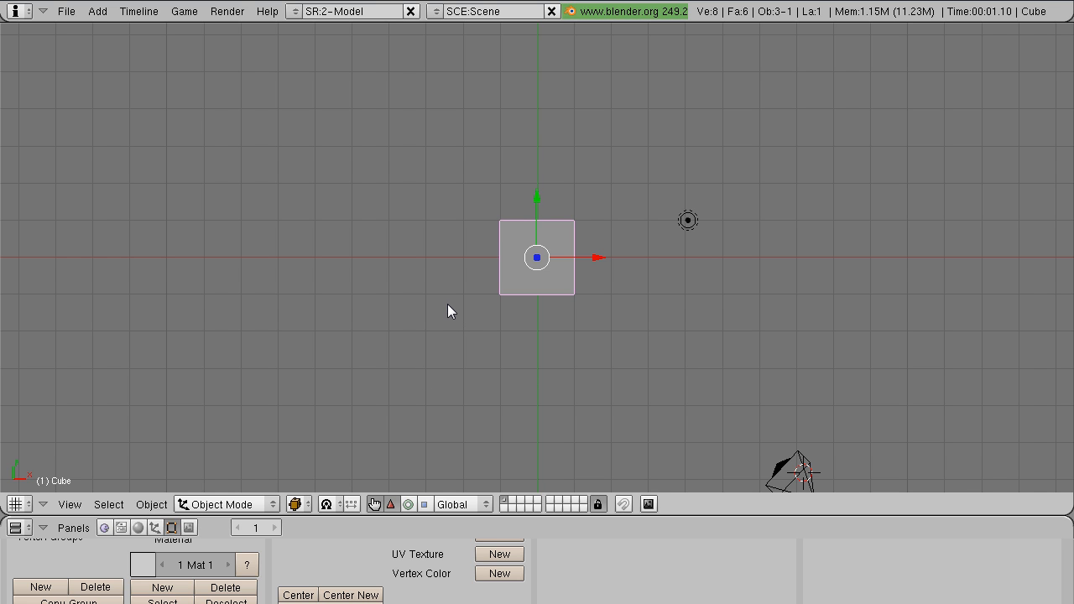
Step: Try moving the cube, scale it up uniformly and undo the scaling
{"action": "key", "text": "g"}
{"action": "key", "text": "Escape"}
{"action": "key", "text": "s"}
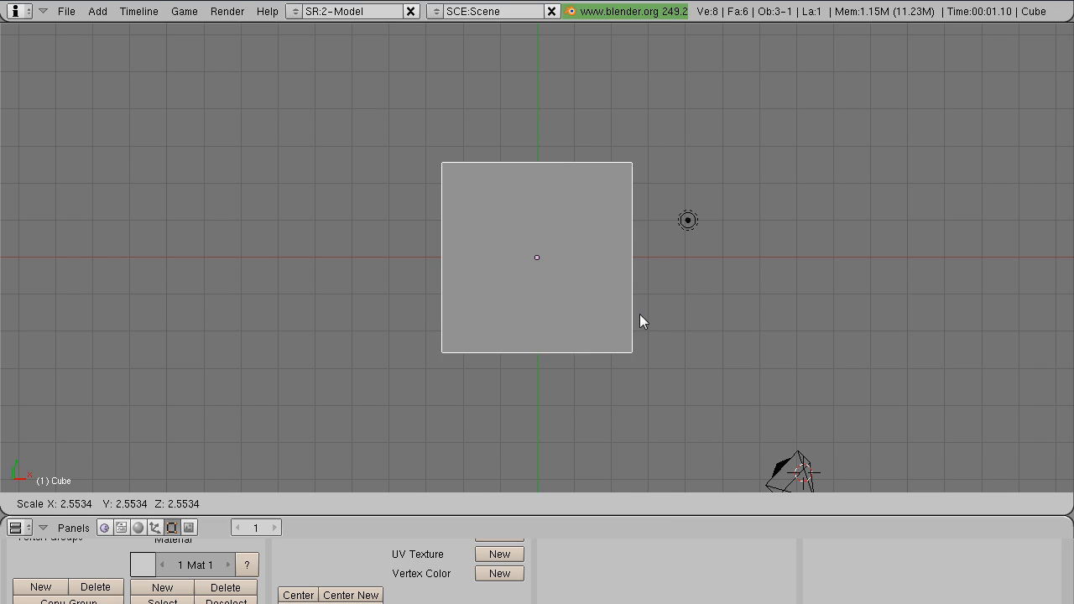
{"action": "left_click", "coordinate": [754, 305]}
{"action": "key", "text": "ctrl+z"}
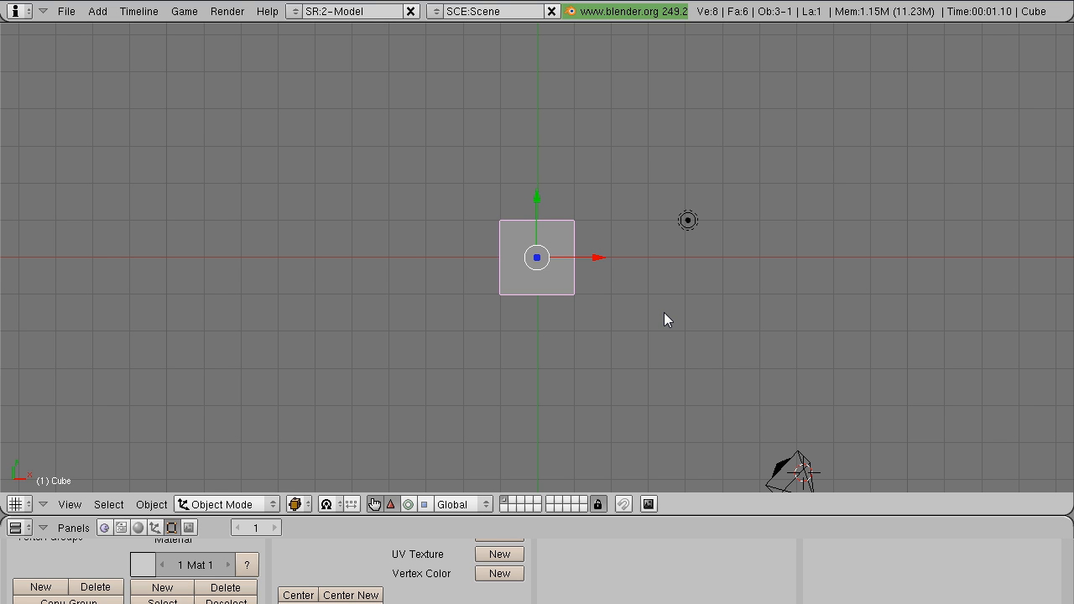
Step: Orbit from the top view to an angled close view of the cube, and select the lamp
{"action": "middle_click_drag", "start_coordinate": [592, 443], "coordinate": [698, 192]}
{"action": "middle_click_drag", "start_coordinate": [611, 252], "coordinate": [523, 330]}
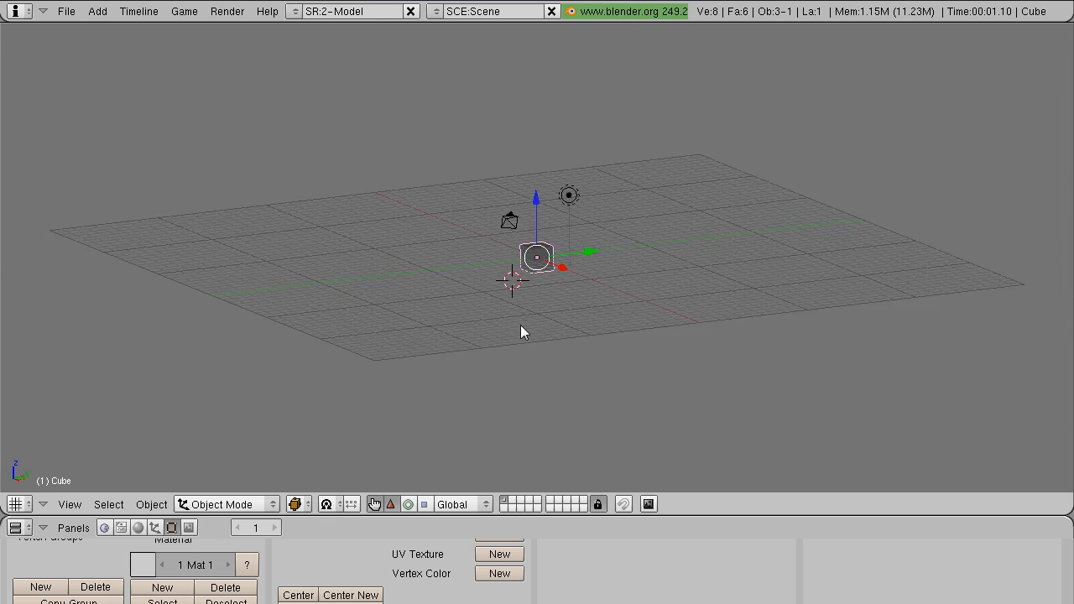
{"action": "scroll", "coordinate": [520, 325], "scroll_direction": "up", "scroll_amount": 5}
{"action": "middle_click_drag", "start_coordinate": [521, 268], "coordinate": [551, 311]}
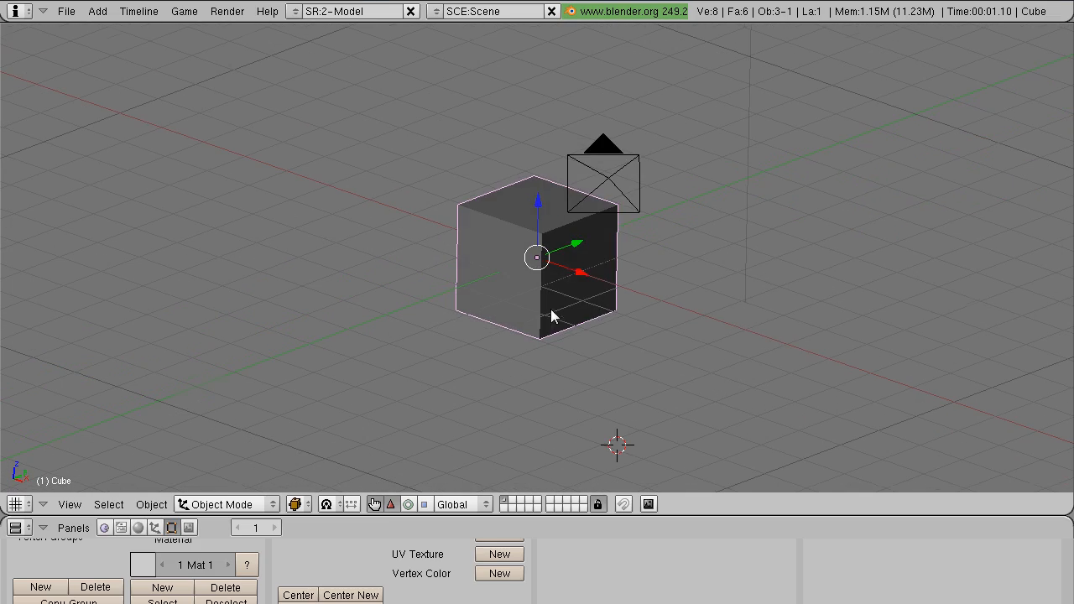
{"action": "right_click", "coordinate": [631, 151]}
{"action": "scroll", "coordinate": [631, 150], "scroll_direction": "down", "scroll_amount": 4}
{"action": "right_click", "coordinate": [643, 123]}
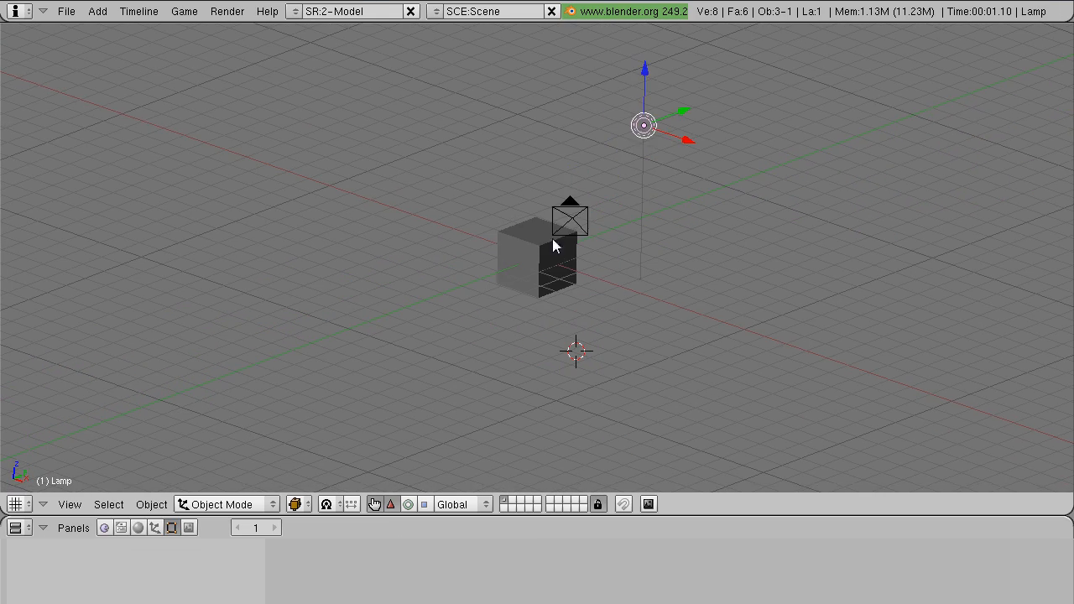
Step: Enlarge the buttons window until its panels show in full height, and select the cube
{"action": "middle_click_drag", "start_coordinate": [643, 124], "coordinate": [344, 206]}
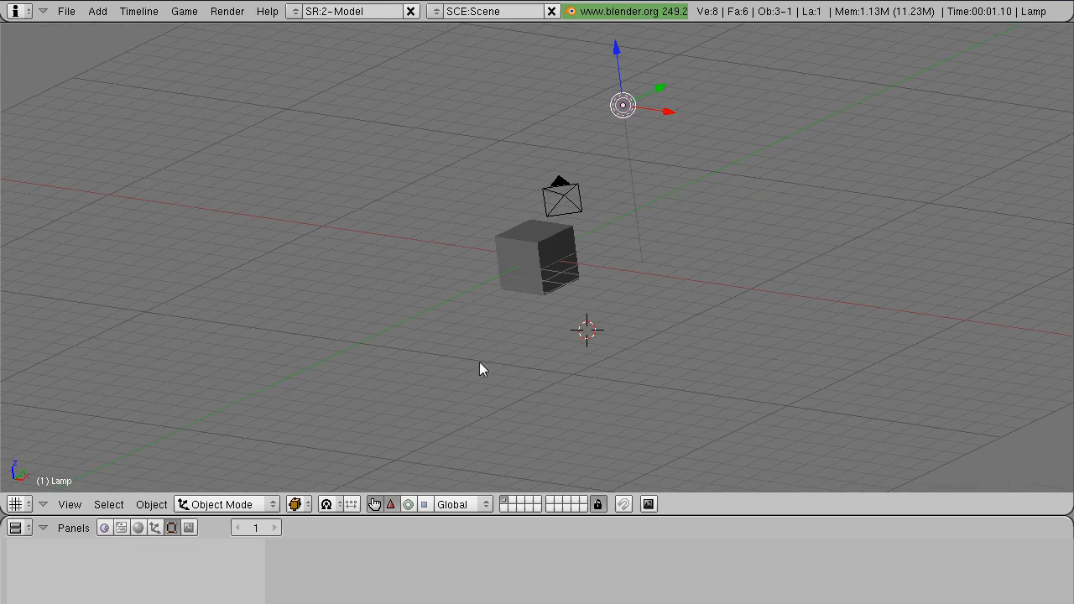
{"action": "left_click_drag", "start_coordinate": [353, 514], "coordinate": [378, 379]}
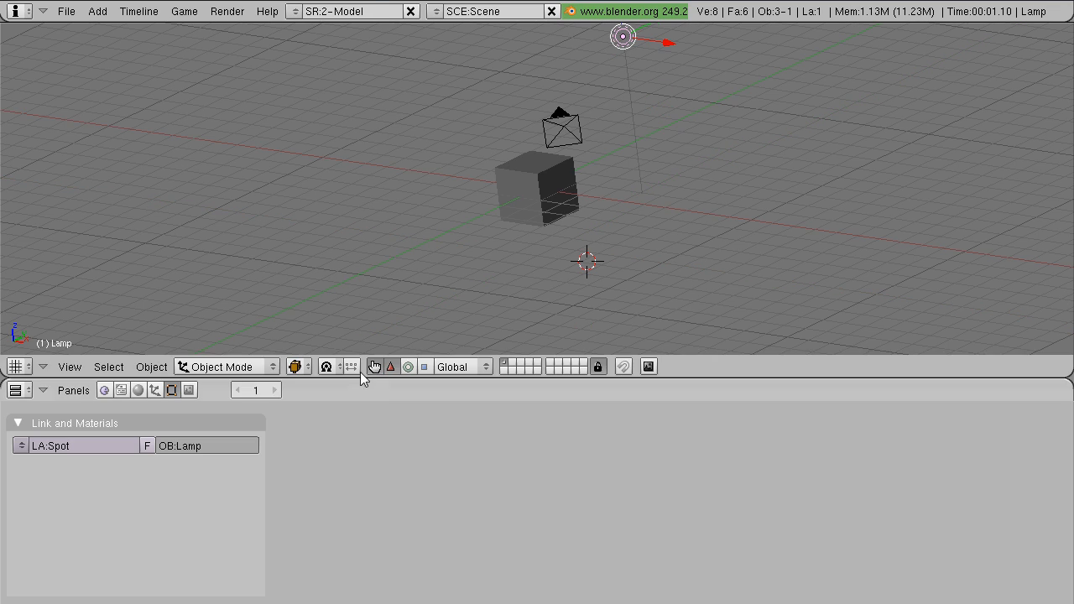
{"action": "middle_click_drag", "start_coordinate": [560, 190], "coordinate": [503, 311]}
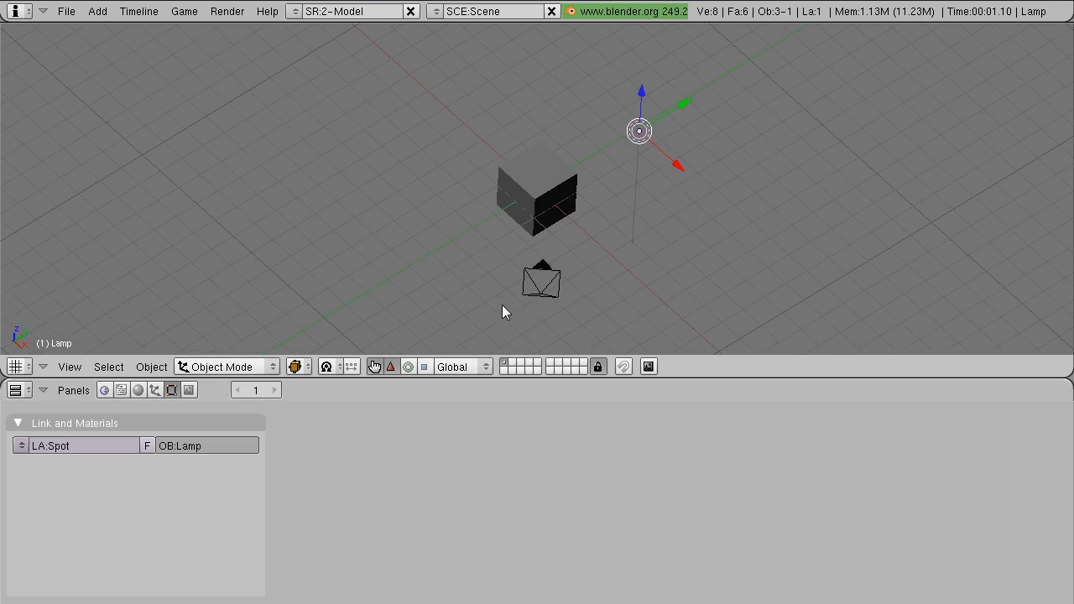
{"action": "right_click", "coordinate": [543, 206]}
{"action": "middle_click_drag", "start_coordinate": [612, 268], "coordinate": [691, 201]}
Step: Move the cube about 5.4 units toward negative X and 5.6 toward negative Y, scale it, and undo both changes
{"action": "key", "text": "g"}
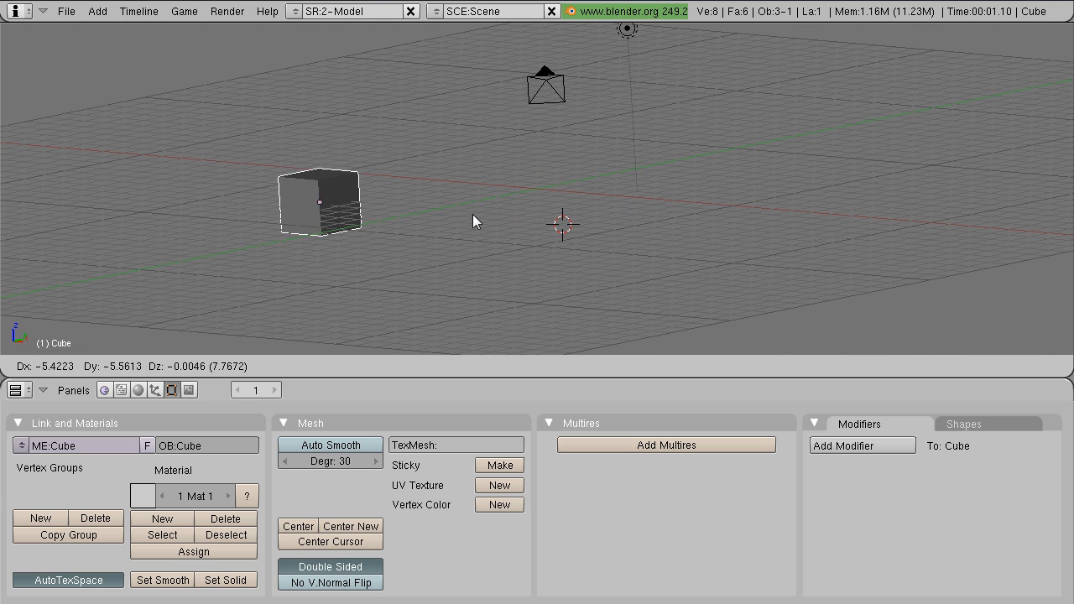
{"action": "left_click", "coordinate": [472, 214]}
{"action": "key", "text": "s"}
{"action": "left_click", "coordinate": [710, 189]}
{"action": "key", "text": "ctrl+z"}
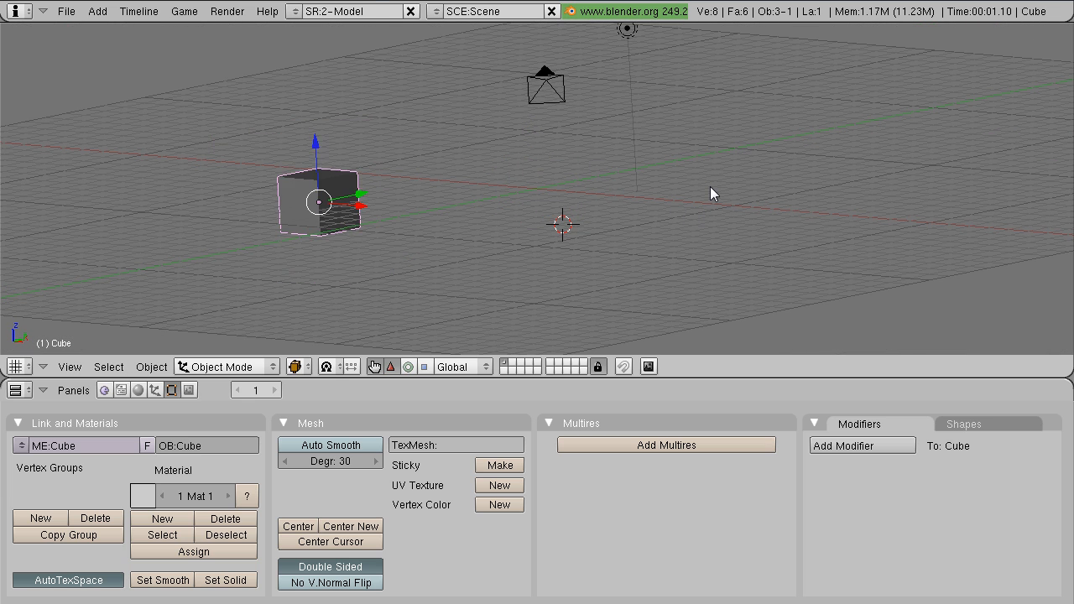
{"action": "key", "text": "ctrl+z"}
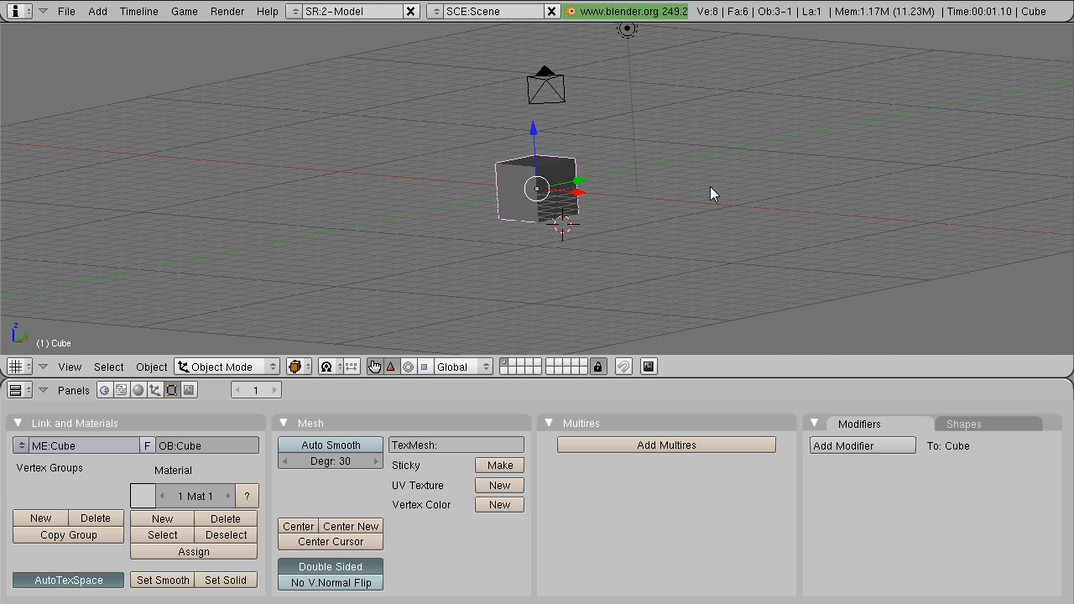
Step: View the Logic, Script and Shading material buttons for the cube one after another
{"action": "left_click", "coordinate": [105, 392]}
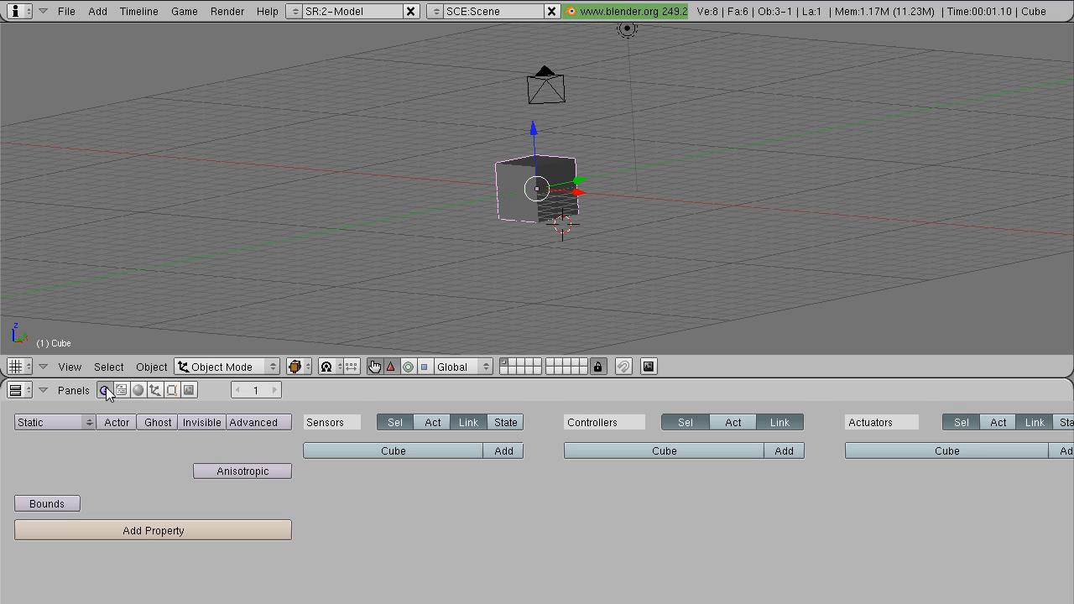
{"action": "middle_click_drag", "start_coordinate": [415, 514], "coordinate": [480, 504], "text": "ctrl"}
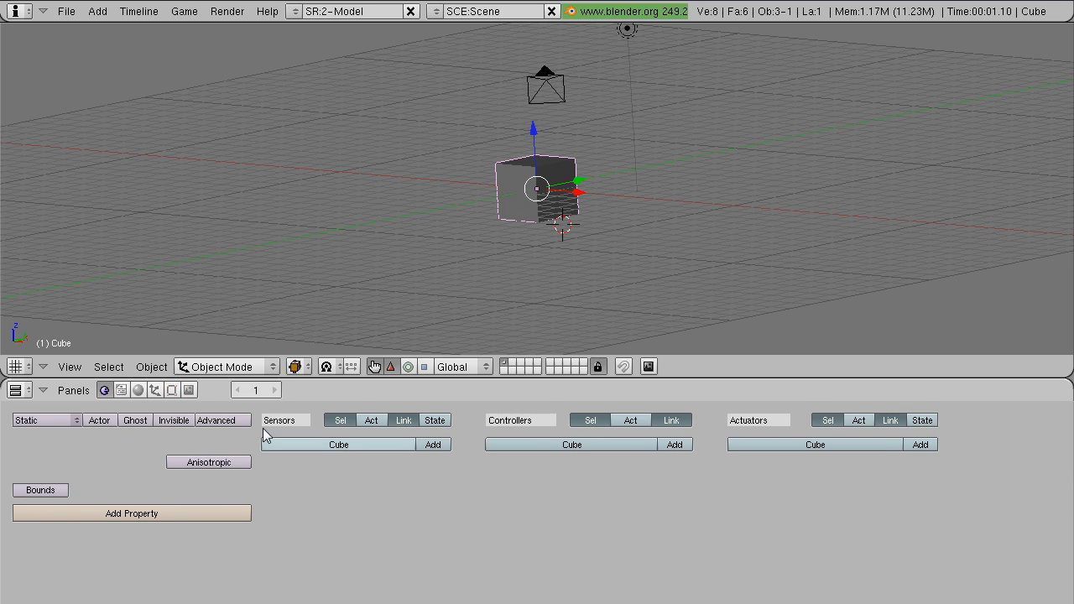
{"action": "left_click", "coordinate": [127, 385]}
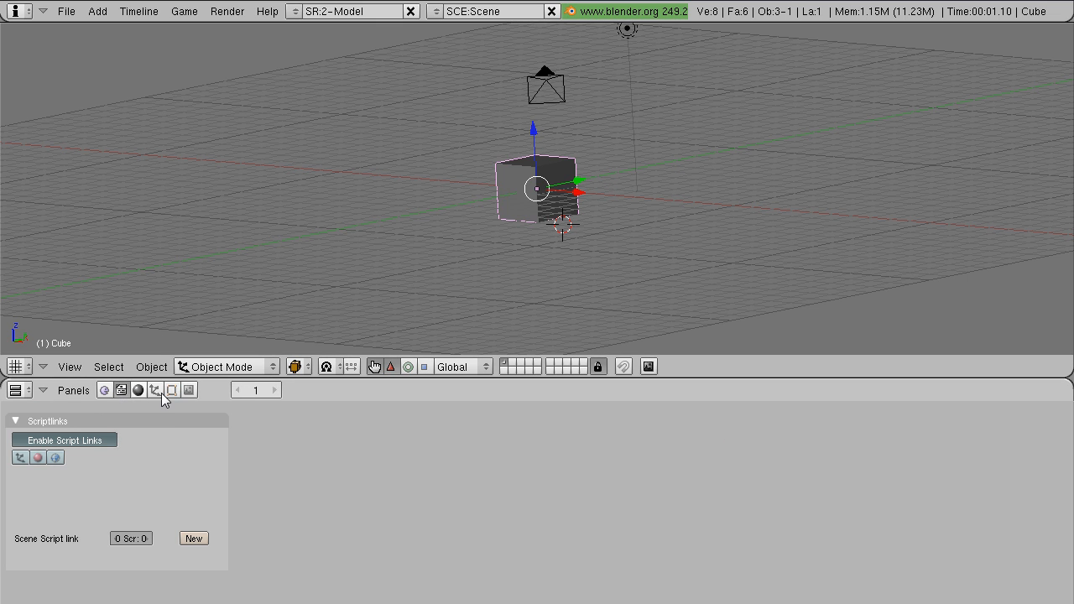
{"action": "left_click", "coordinate": [139, 391]}
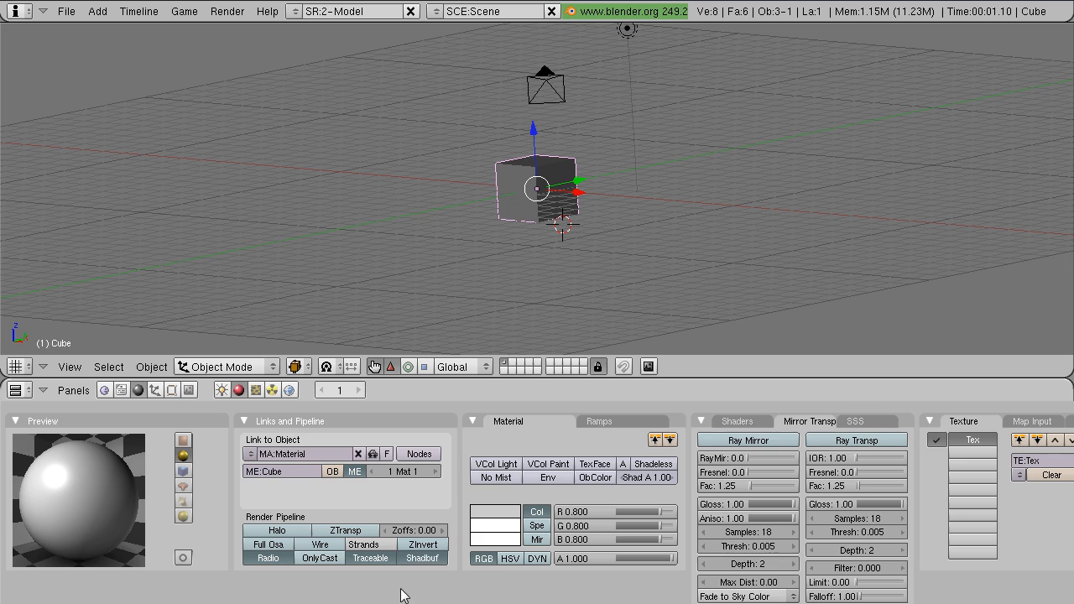
{"action": "middle_click_drag", "start_coordinate": [405, 598], "coordinate": [341, 600]}
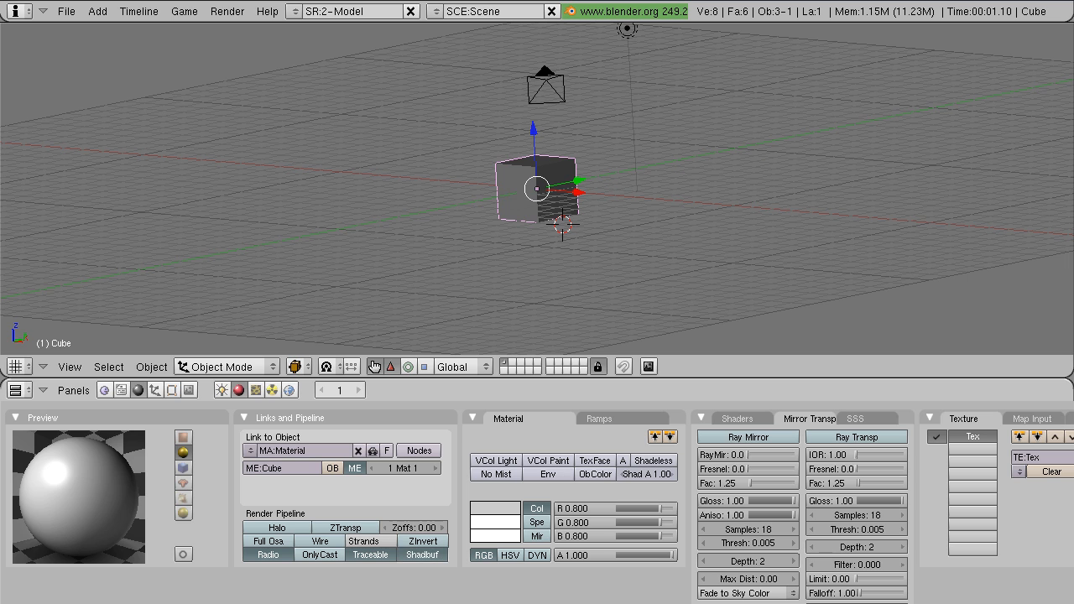
{"action": "key", "text": "alt+Tab"}
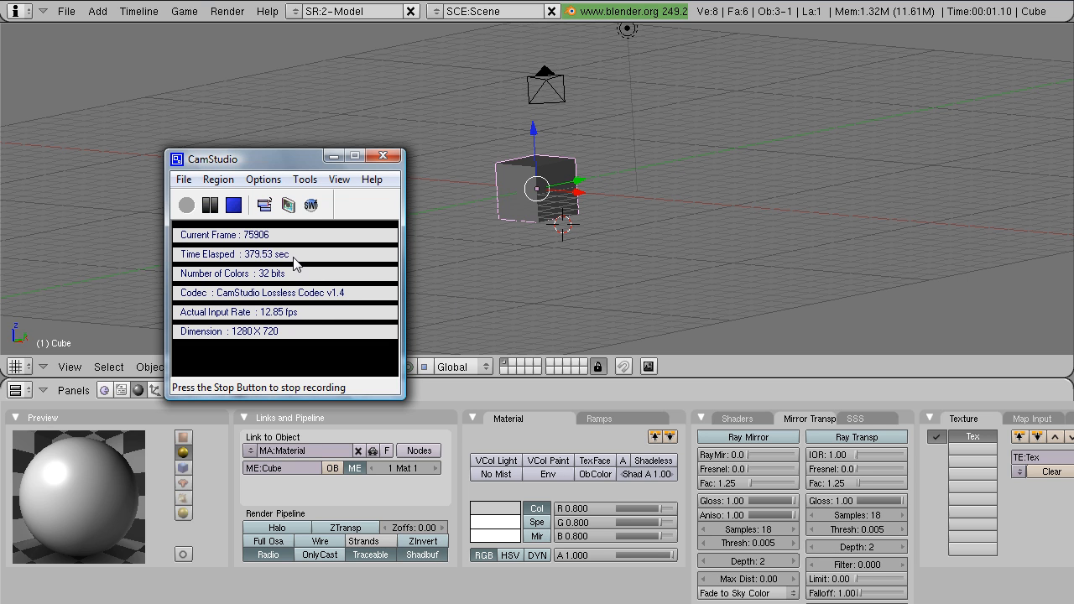
{"action": "left_click", "coordinate": [332, 158]}
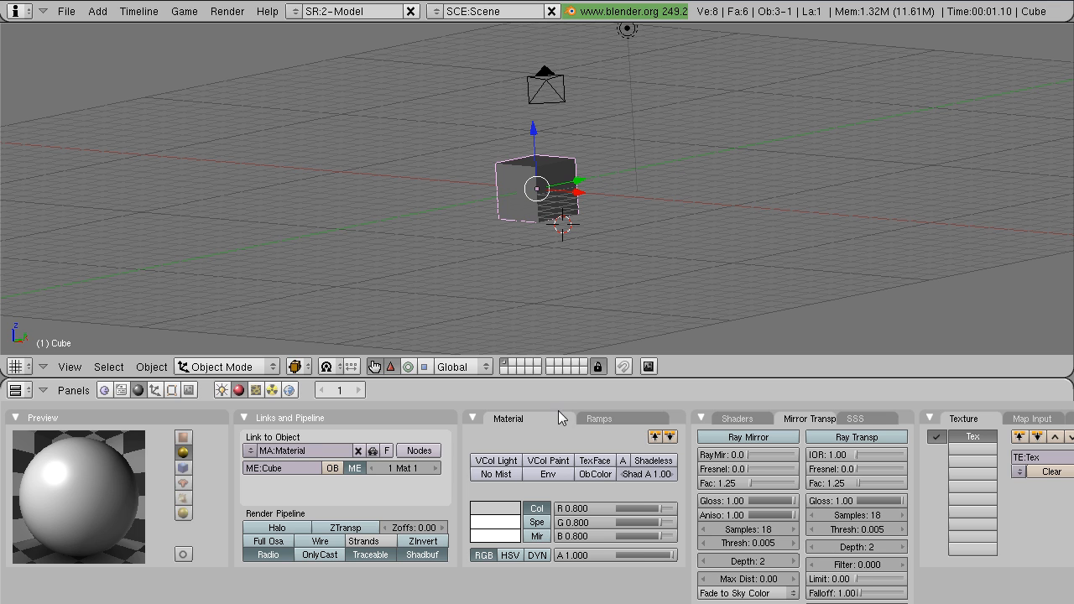
Step: Colour the cube's material blue with R 0.000, G 0.542, B 1.000, and lighten it to R 0.469, G 0.757
{"action": "left_click_drag", "start_coordinate": [588, 509], "coordinate": [619, 519]}
{"action": "left_click_drag", "start_coordinate": [630, 535], "coordinate": [649, 532]}
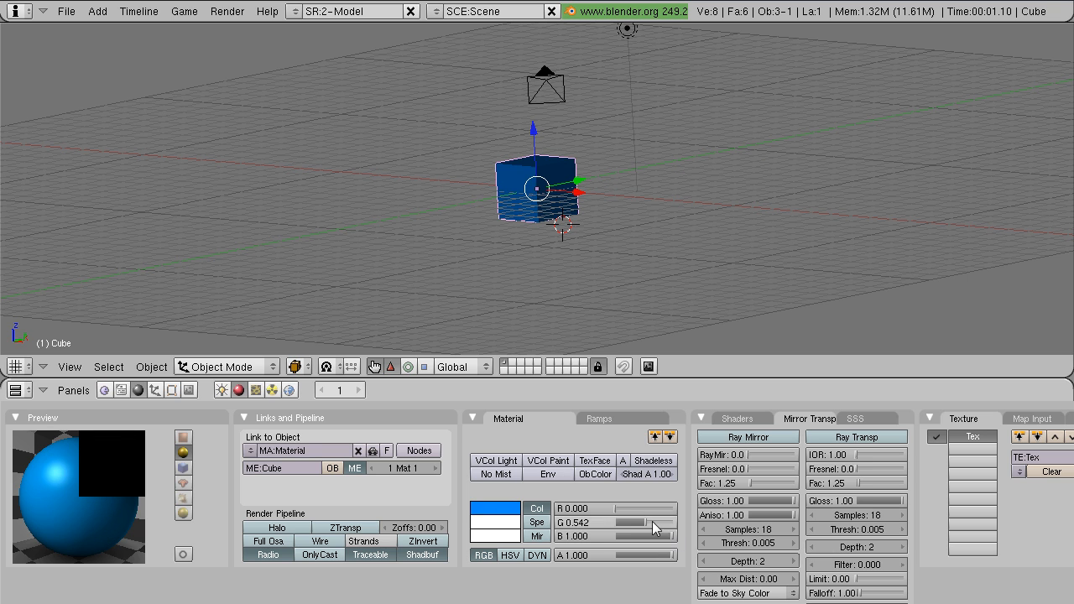
{"action": "left_click", "coordinate": [495, 510]}
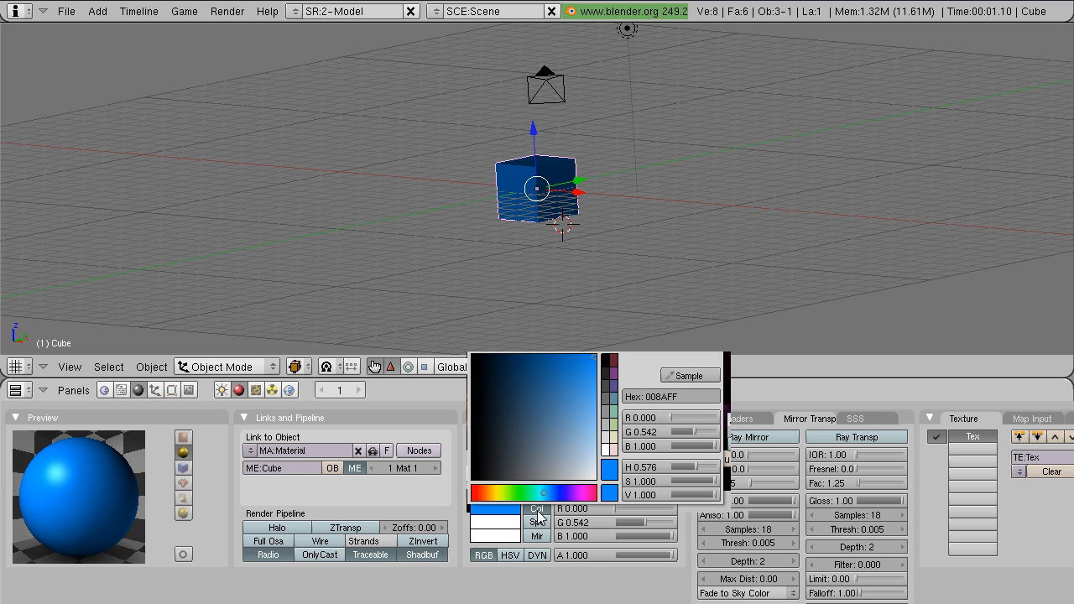
{"action": "left_click_drag", "start_coordinate": [532, 458], "coordinate": [636, 413]}
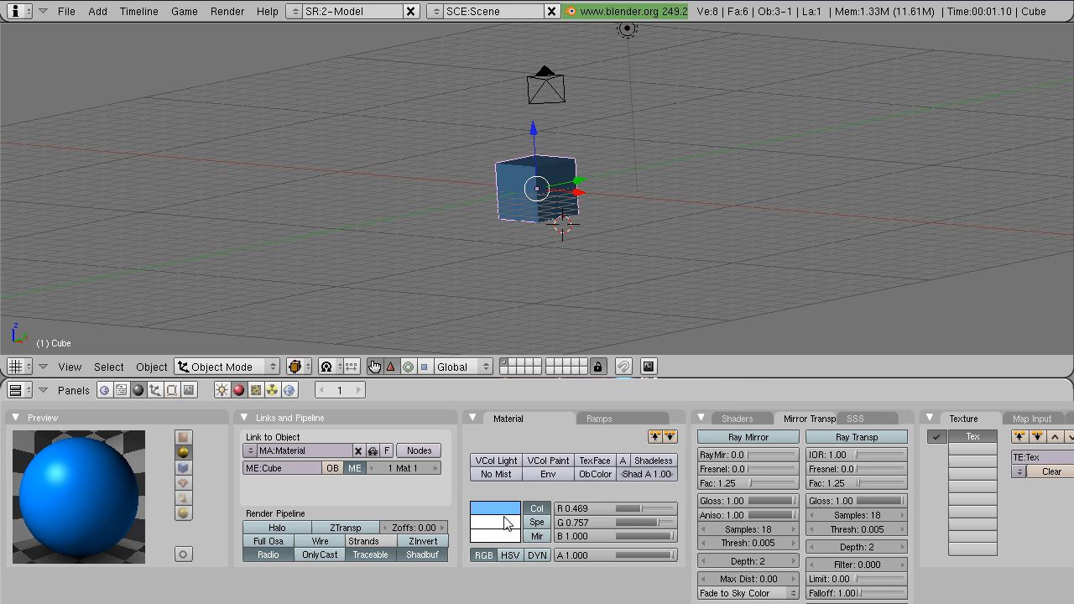
Step: Set the material colour to orange (R 1.000, G 0.324, B 0.000) and enable Ray Mirror with RayMir 0.2
{"action": "left_click", "coordinate": [506, 508]}
{"action": "left_click_drag", "start_coordinate": [509, 494], "coordinate": [533, 495]}
{"action": "left_click_drag", "start_coordinate": [528, 436], "coordinate": [502, 384]}
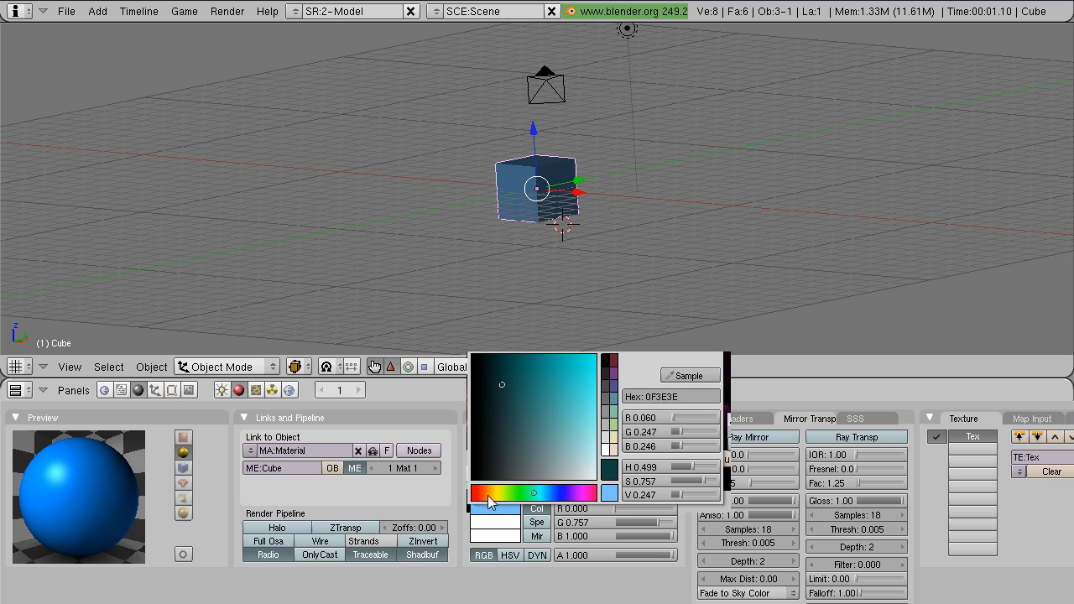
{"action": "left_click_drag", "start_coordinate": [487, 495], "coordinate": [445, 485]}
{"action": "left_click_drag", "start_coordinate": [516, 430], "coordinate": [564, 431]}
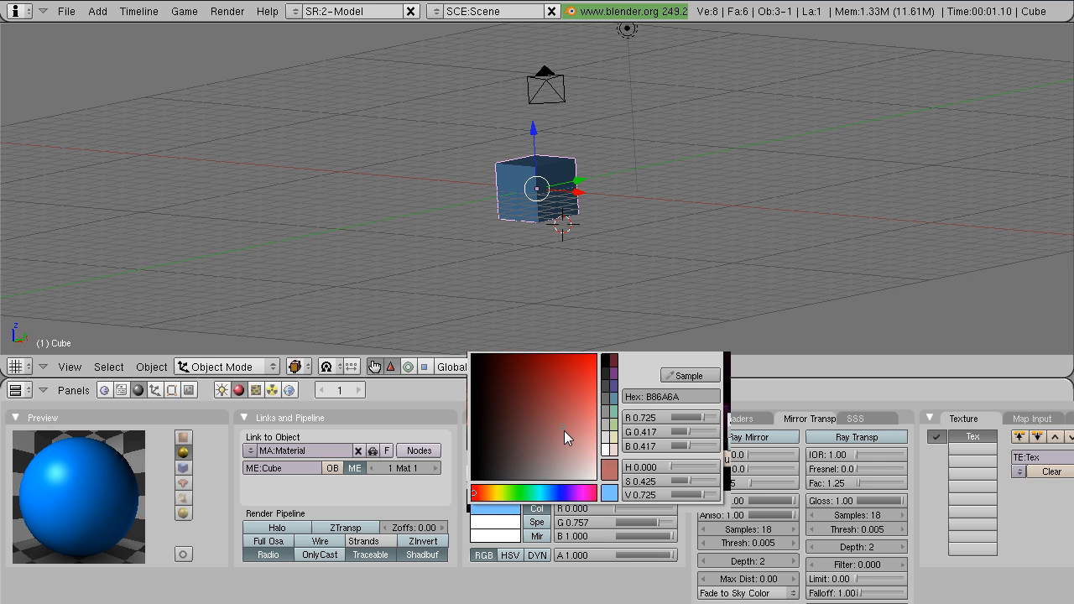
{"action": "left_click", "coordinate": [480, 495]}
{"action": "left_click_drag", "start_coordinate": [480, 494], "coordinate": [477, 495]}
{"action": "left_click_drag", "start_coordinate": [534, 423], "coordinate": [618, 317]}
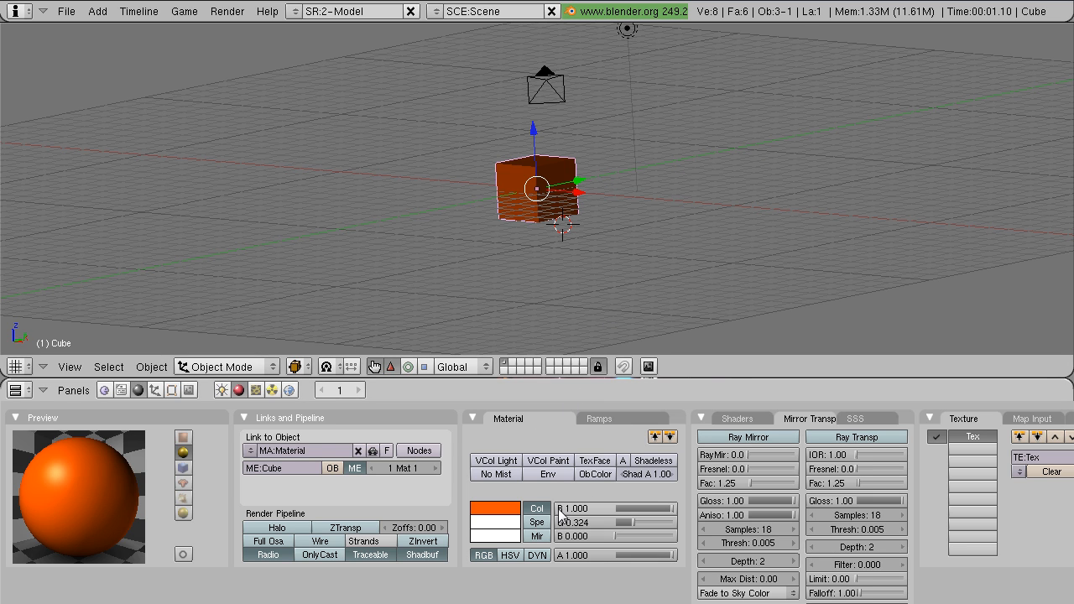
{"action": "left_click", "coordinate": [743, 438]}
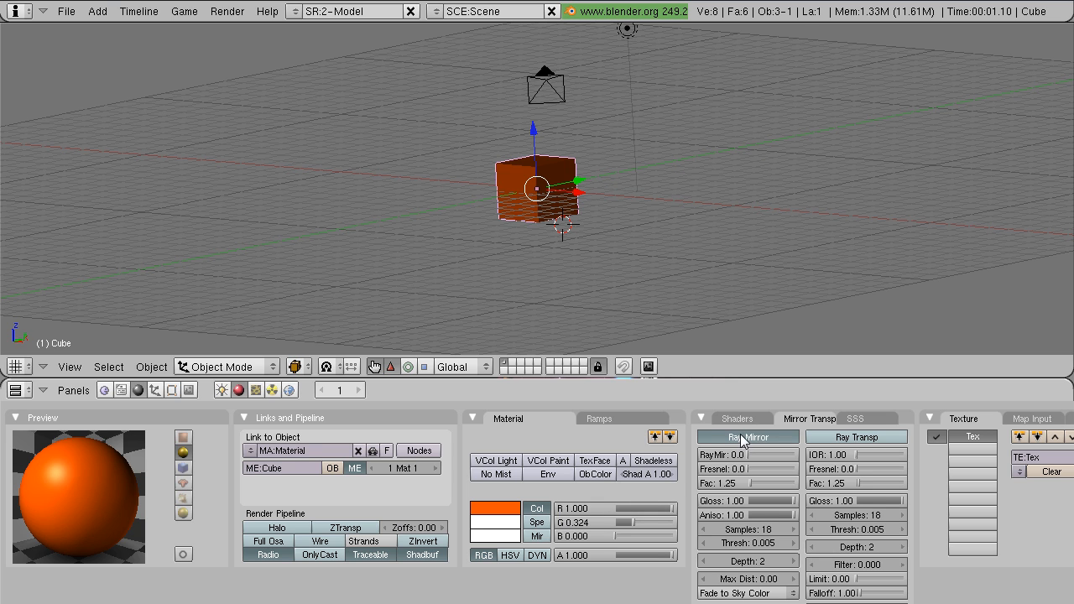
{"action": "left_click_drag", "start_coordinate": [771, 456], "coordinate": [782, 453]}
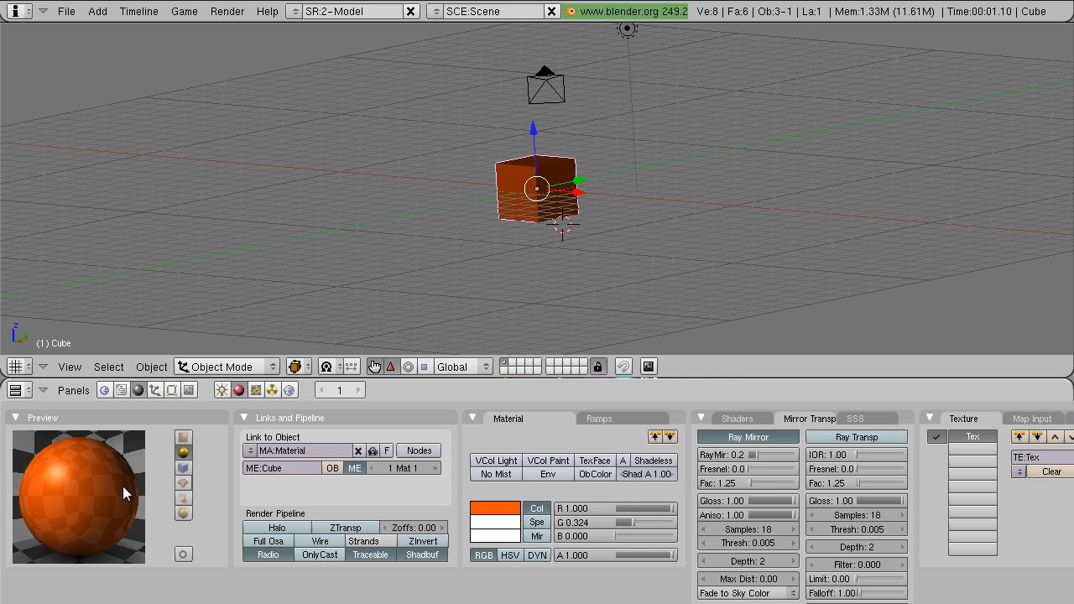
Step: Preview the material on the plane, cube, monkey, hair and large sphere shapes, and return to the standard sphere
{"action": "left_click", "coordinate": [184, 438]}
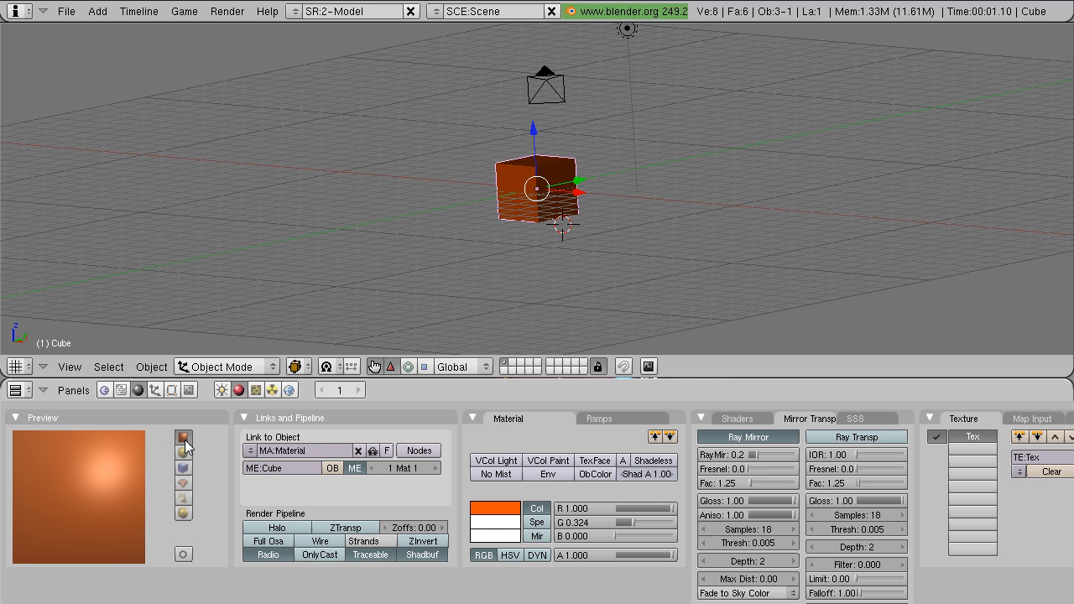
{"action": "left_click", "coordinate": [184, 469]}
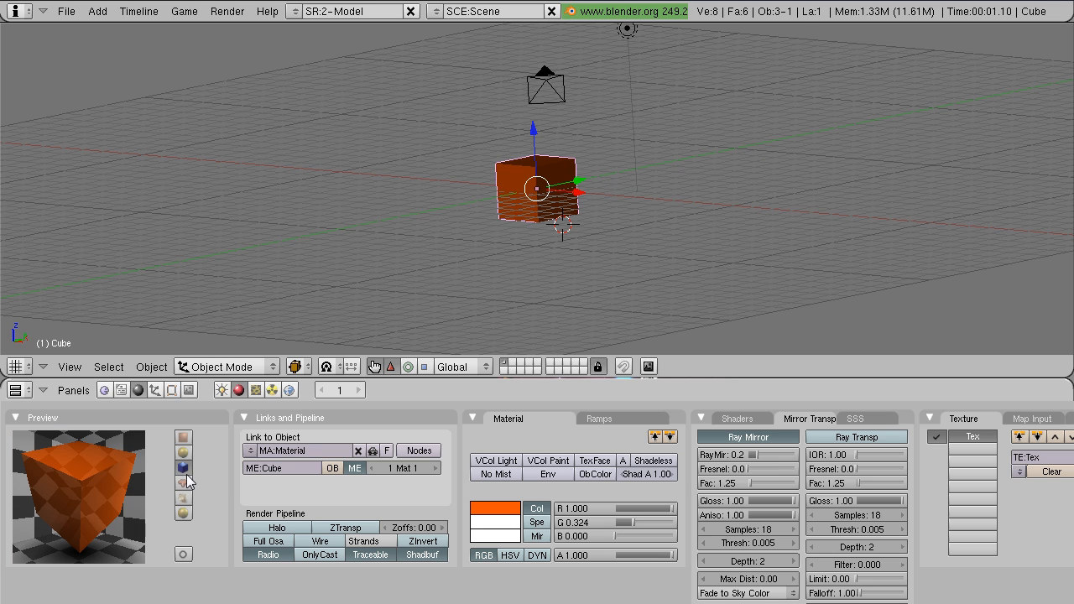
{"action": "left_click", "coordinate": [186, 483]}
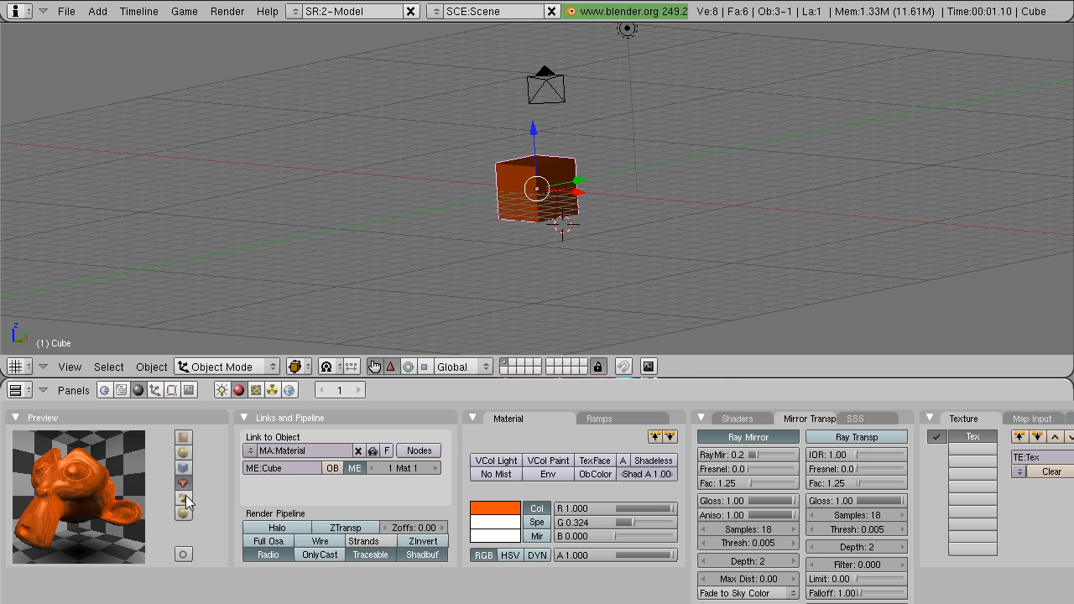
{"action": "left_click", "coordinate": [186, 497]}
{"action": "left_click", "coordinate": [184, 514]}
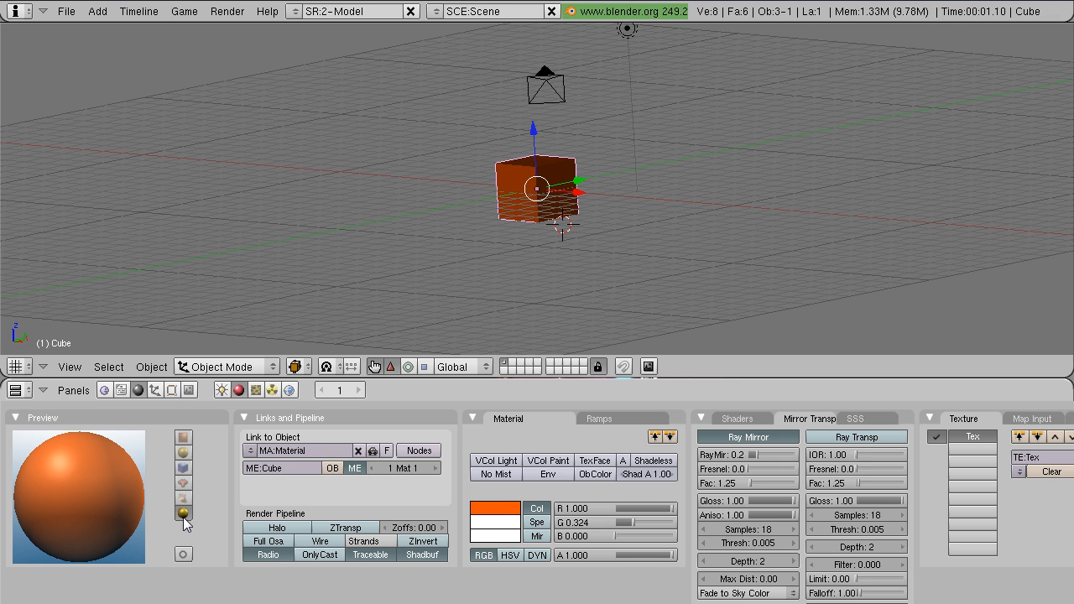
{"action": "left_click", "coordinate": [188, 441]}
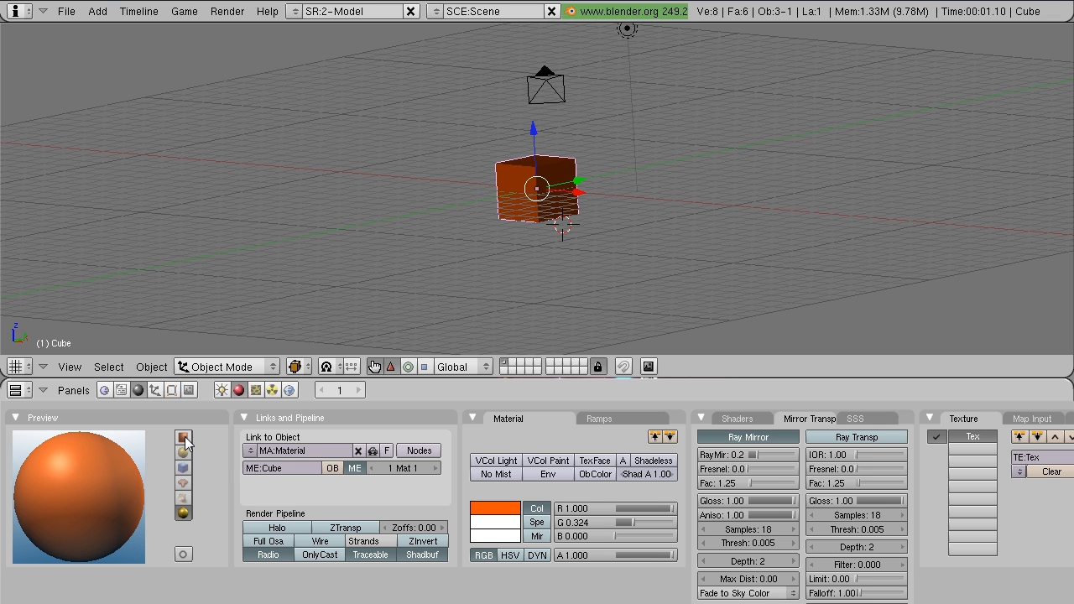
{"action": "left_click", "coordinate": [183, 452]}
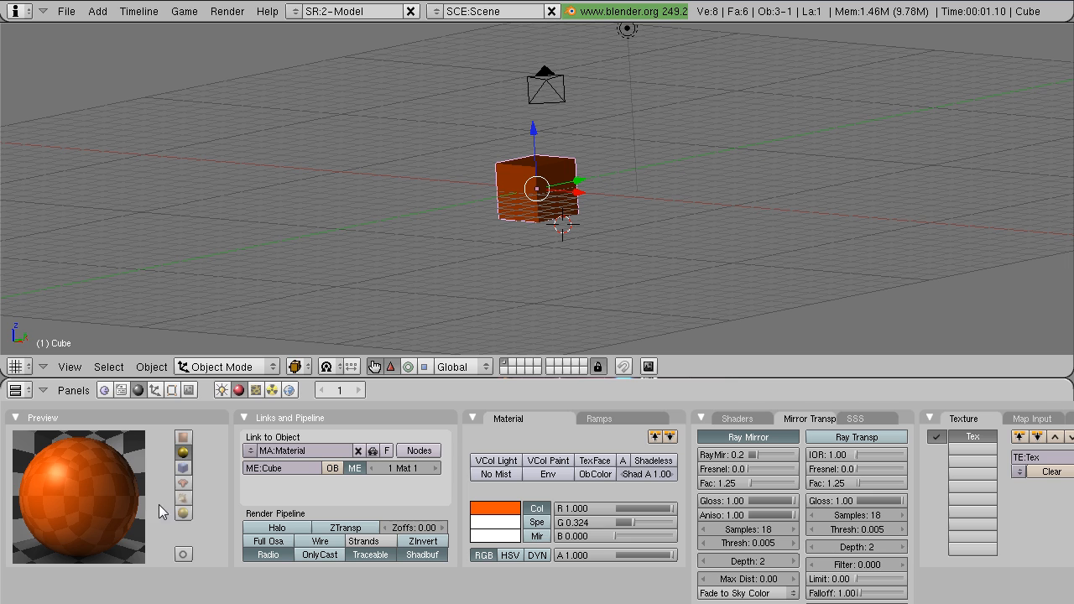
Step: Toggle the preview's anti-aliasing repeatedly, compare it on the cube shape, and return to the sphere with anti-aliasing off
{"action": "left_click", "coordinate": [184, 555]}
{"action": "left_click", "coordinate": [183, 555]}
{"action": "left_click", "coordinate": [183, 556]}
{"action": "left_click", "coordinate": [184, 555]}
{"action": "left_click", "coordinate": [184, 554]}
{"action": "left_click", "coordinate": [185, 470]}
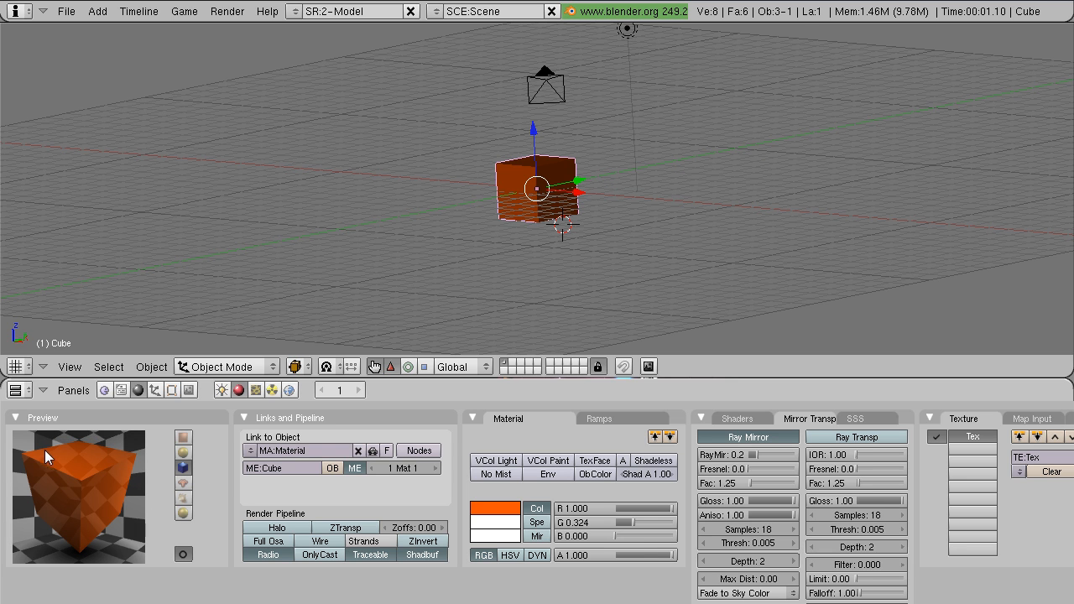
{"action": "left_click", "coordinate": [183, 554]}
{"action": "left_click", "coordinate": [188, 457]}
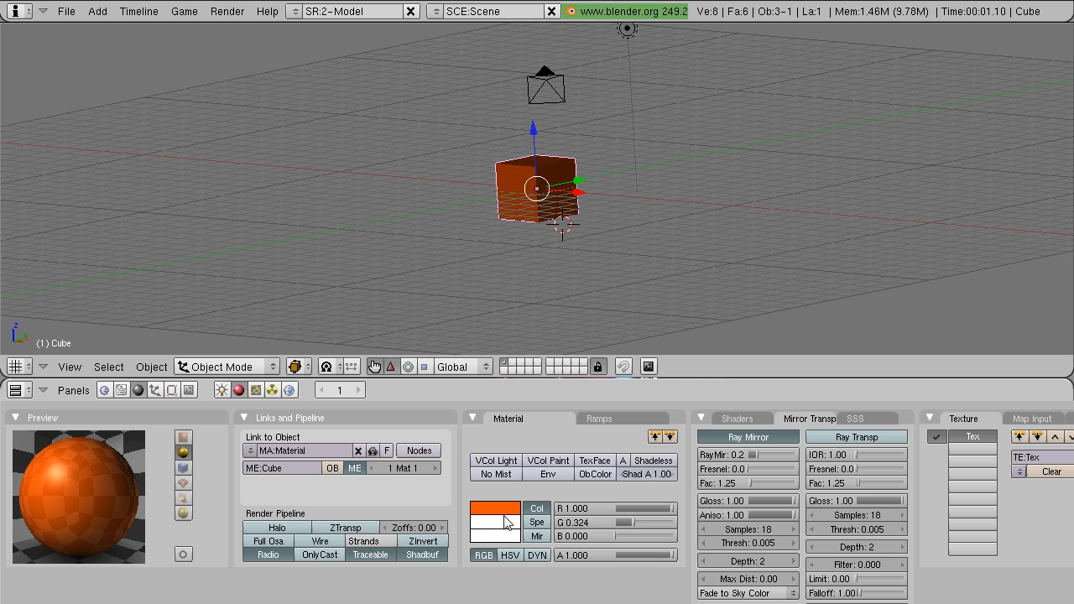
Step: Replace Ray Mirror with Ray Transp, try IOR 3.00 and Fresnel 2.7, and reset them to 1.00 and 0
{"action": "left_click", "coordinate": [719, 440]}
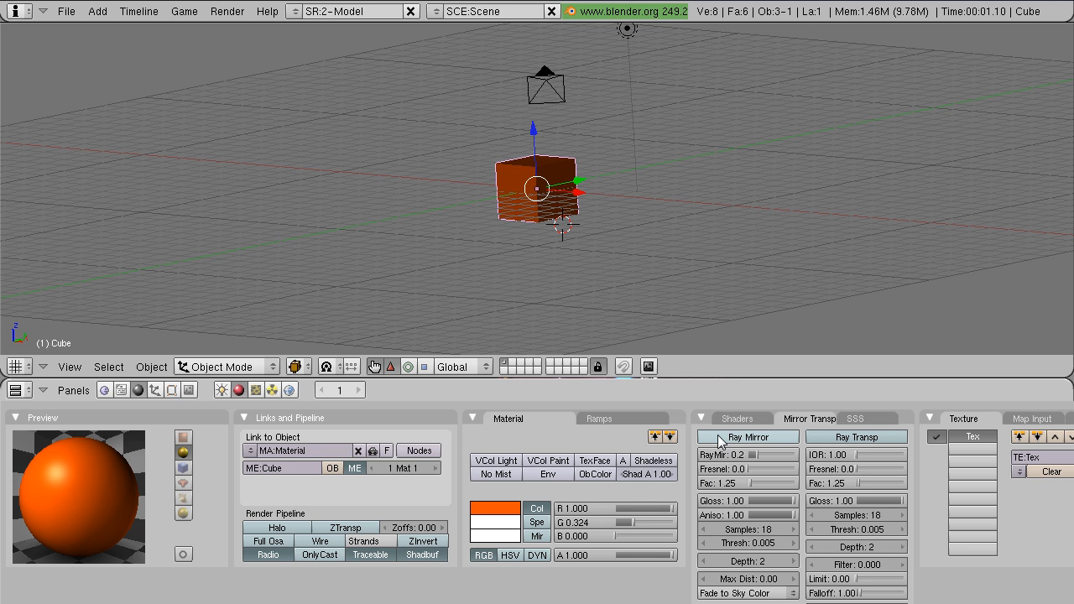
{"action": "left_click", "coordinate": [857, 437]}
{"action": "mouse_move", "coordinate": [871, 455]}
{"action": "left_mouse_down"}
{"action": "mouse_move", "coordinate": [891, 458]}
{"action": "mouse_move", "coordinate": [879, 468]}
{"action": "mouse_move", "coordinate": [894, 467]}
{"action": "mouse_move", "coordinate": [870, 452]}
{"action": "mouse_move", "coordinate": [890, 455]}
{"action": "left_mouse_up"}
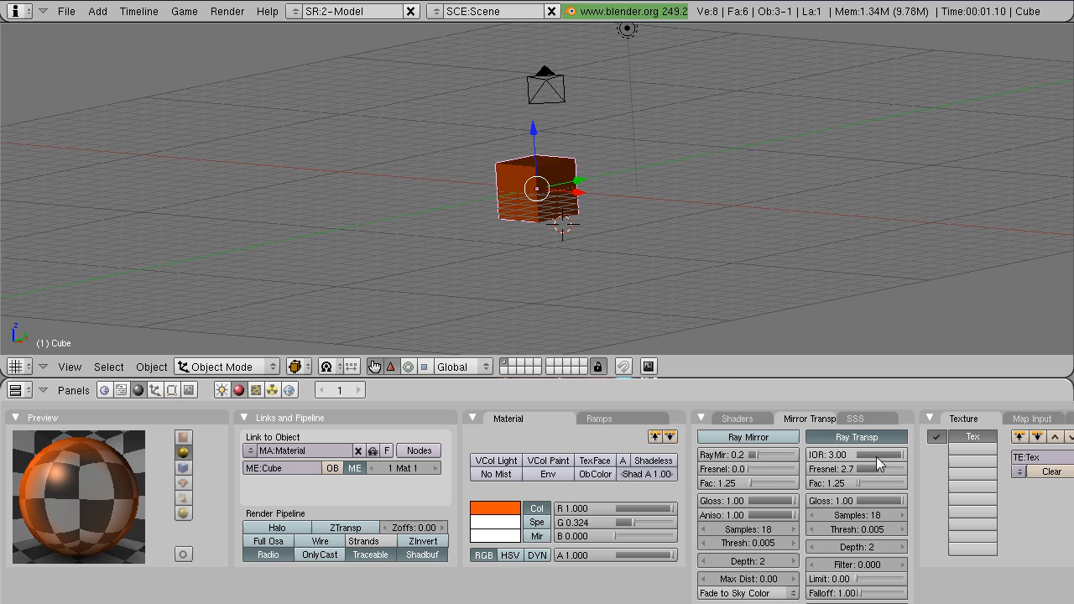
{"action": "left_click_drag", "start_coordinate": [876, 457], "coordinate": [708, 501]}
{"action": "left_click", "coordinate": [856, 469]}
{"action": "type", "text": "0"}
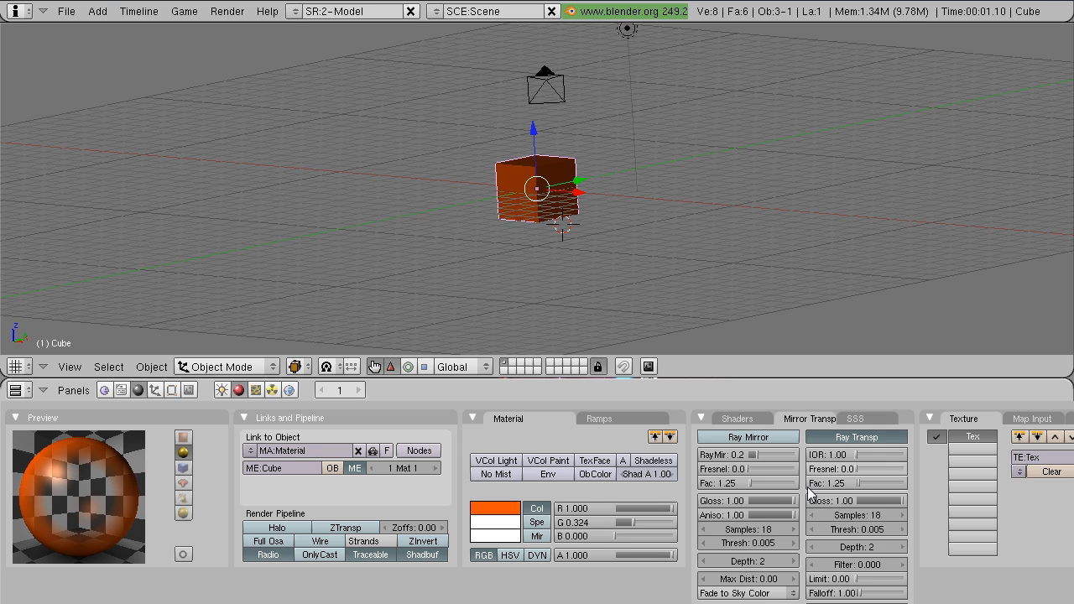
{"action": "key", "text": "Return"}
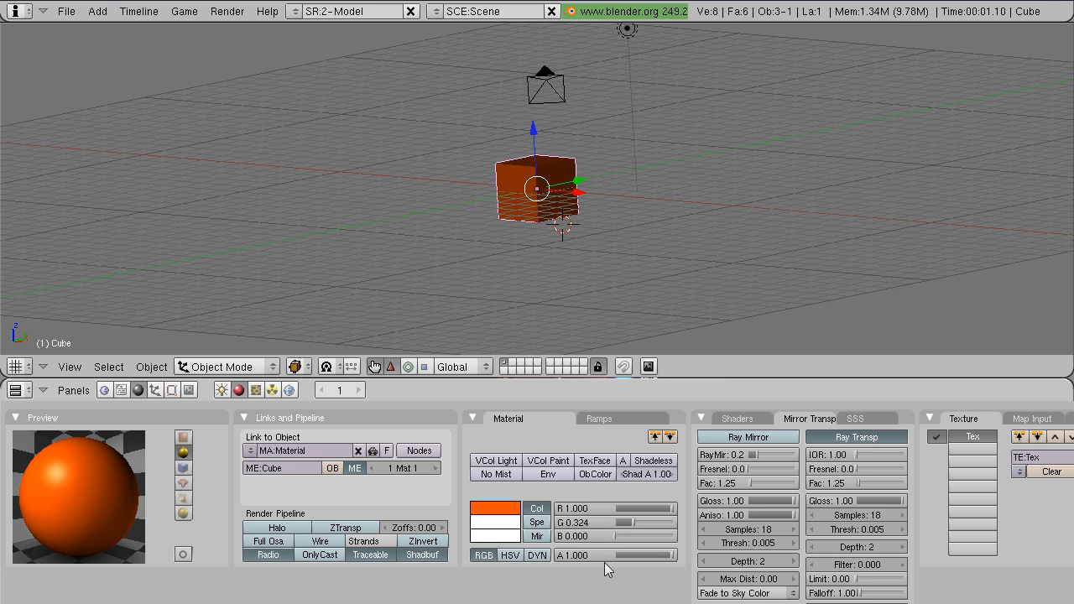
Step: Try alpha 0.209 and transparency Fresnel 5.0, restore alpha to 1.000, turn off Ray Transp and reset Fresnel to 0
{"action": "mouse_move", "coordinate": [638, 555]}
{"action": "left_mouse_down"}
{"action": "mouse_move", "coordinate": [617, 553]}
{"action": "mouse_move", "coordinate": [634, 555]}
{"action": "left_mouse_up"}
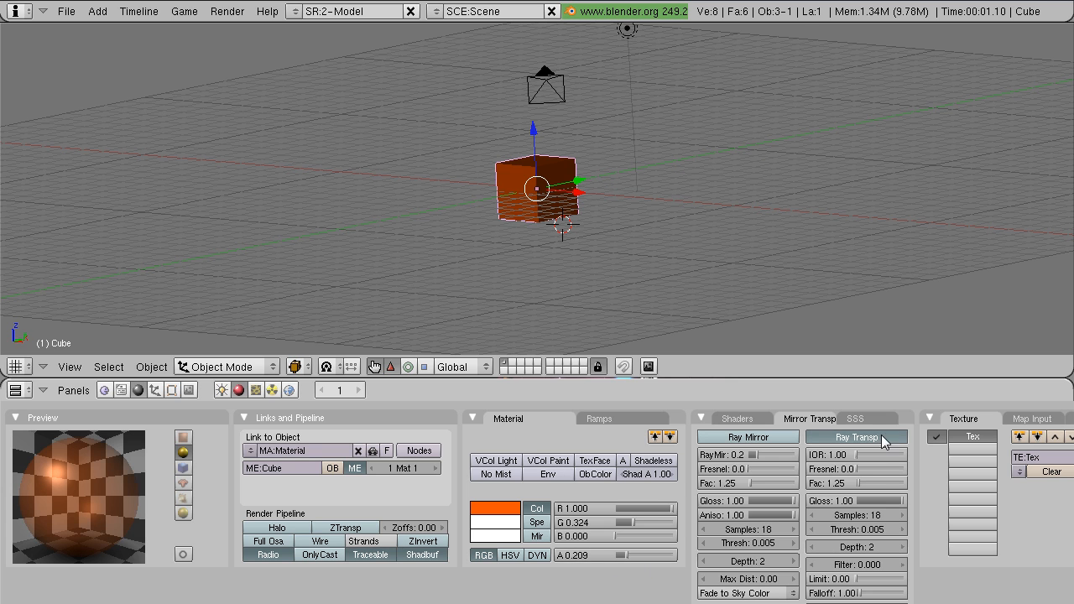
{"action": "left_click", "coordinate": [882, 436]}
{"action": "left_click_drag", "start_coordinate": [868, 466], "coordinate": [921, 471]}
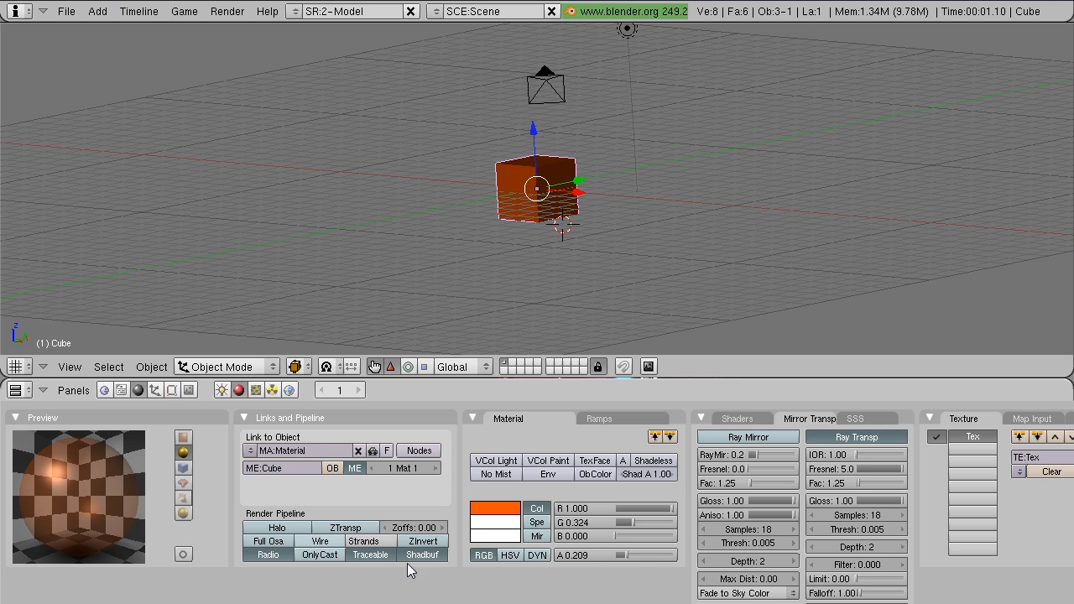
{"action": "left_click_drag", "start_coordinate": [656, 556], "coordinate": [727, 561]}
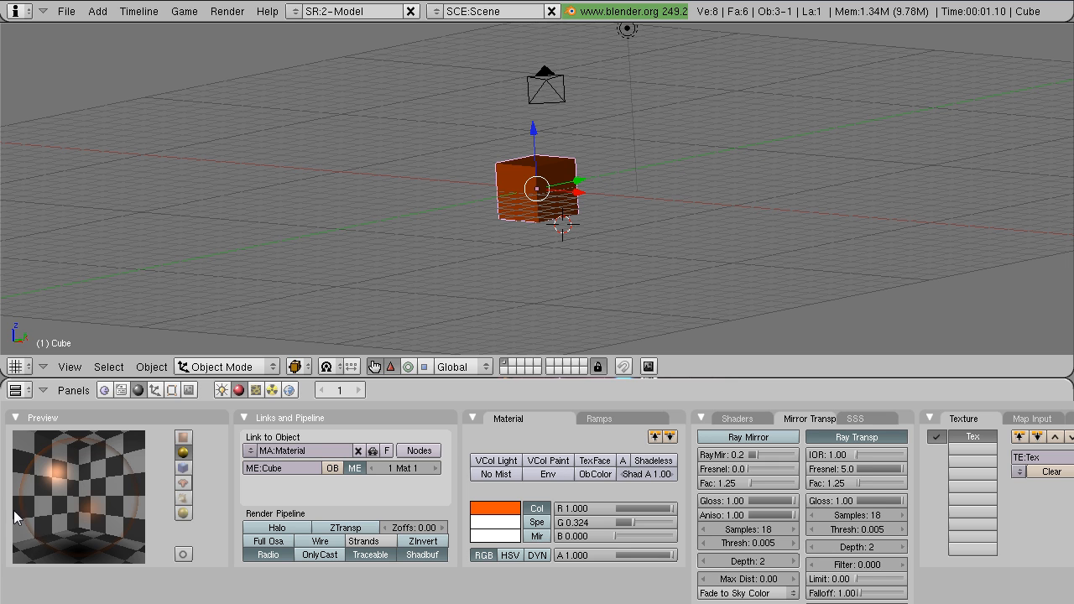
{"action": "left_click", "coordinate": [849, 437]}
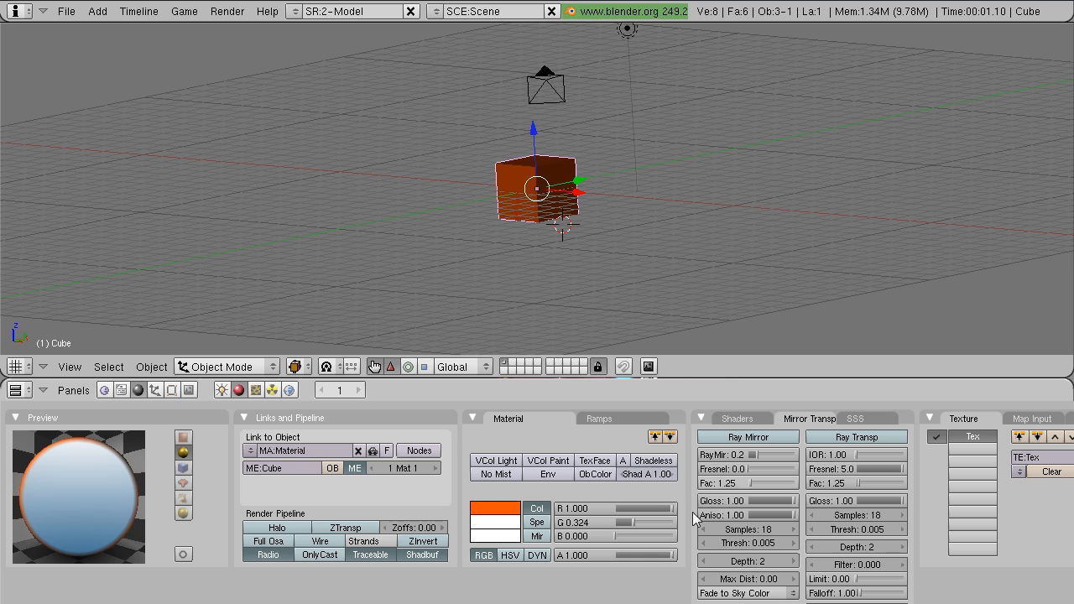
{"action": "left_click_drag", "start_coordinate": [900, 470], "coordinate": [666, 552]}
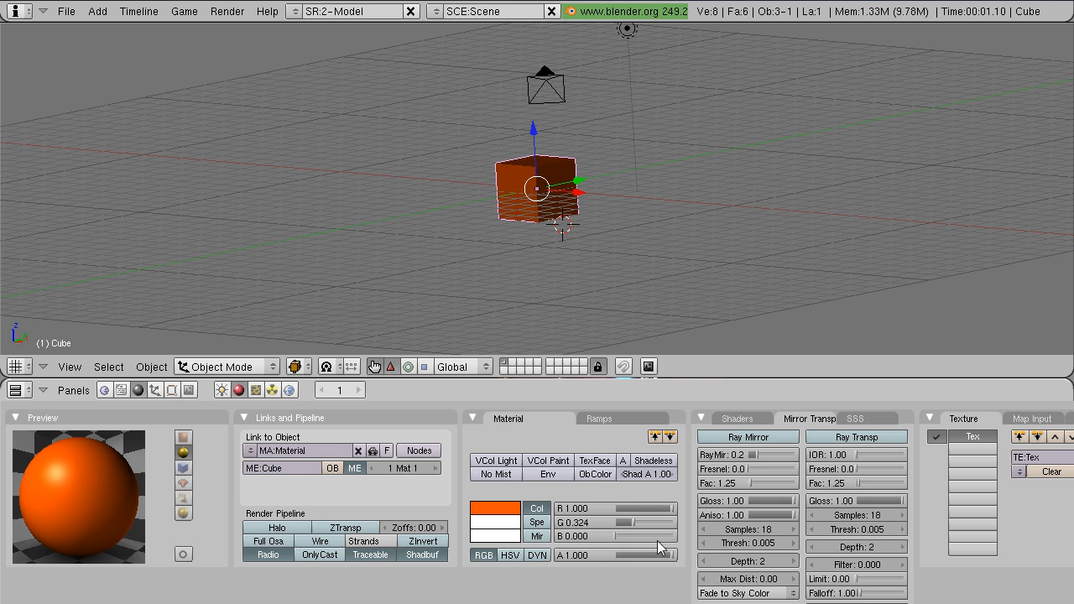
Step: View the material's Shaders and Mirror Transp settings, and the cube's Object, Physics and Particle buttons
{"action": "middle_click_drag", "start_coordinate": [268, 593], "coordinate": [299, 586]}
{"action": "left_click", "coordinate": [738, 417]}
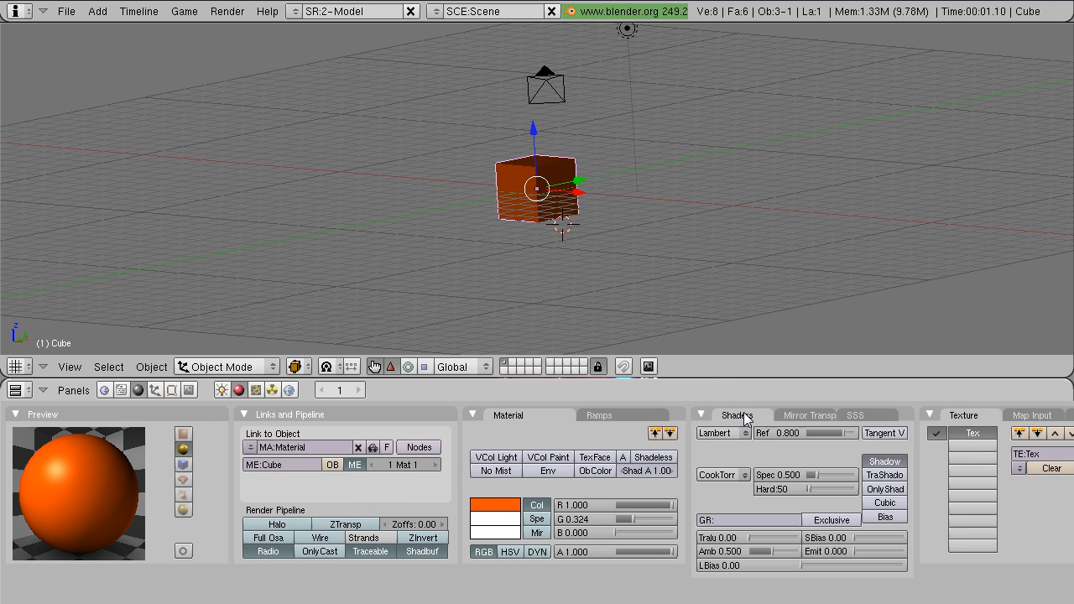
{"action": "left_click", "coordinate": [789, 422]}
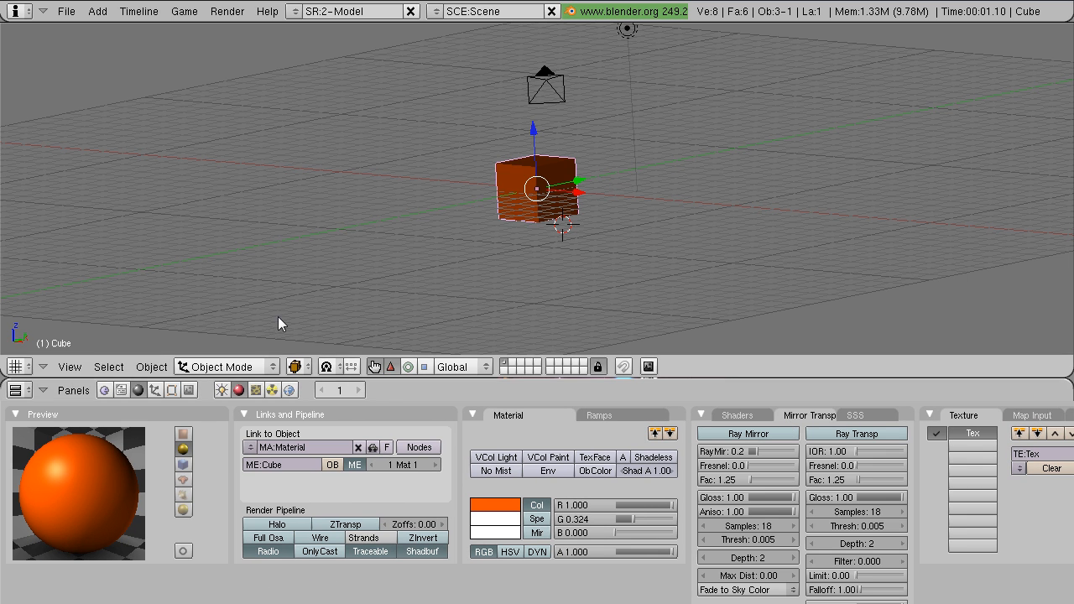
{"action": "left_click", "coordinate": [155, 391]}
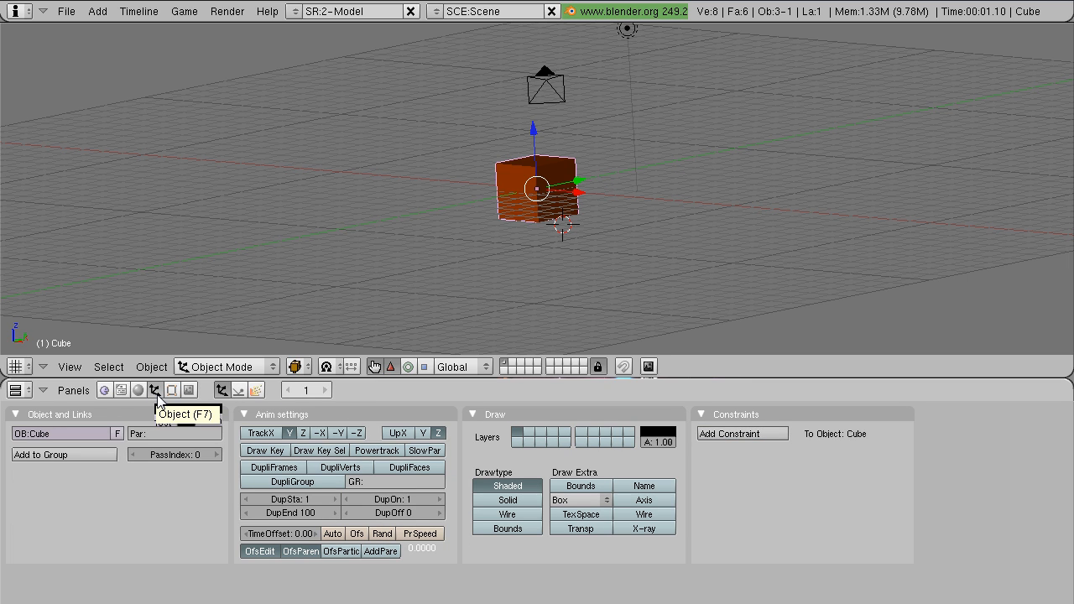
{"action": "left_click", "coordinate": [242, 392]}
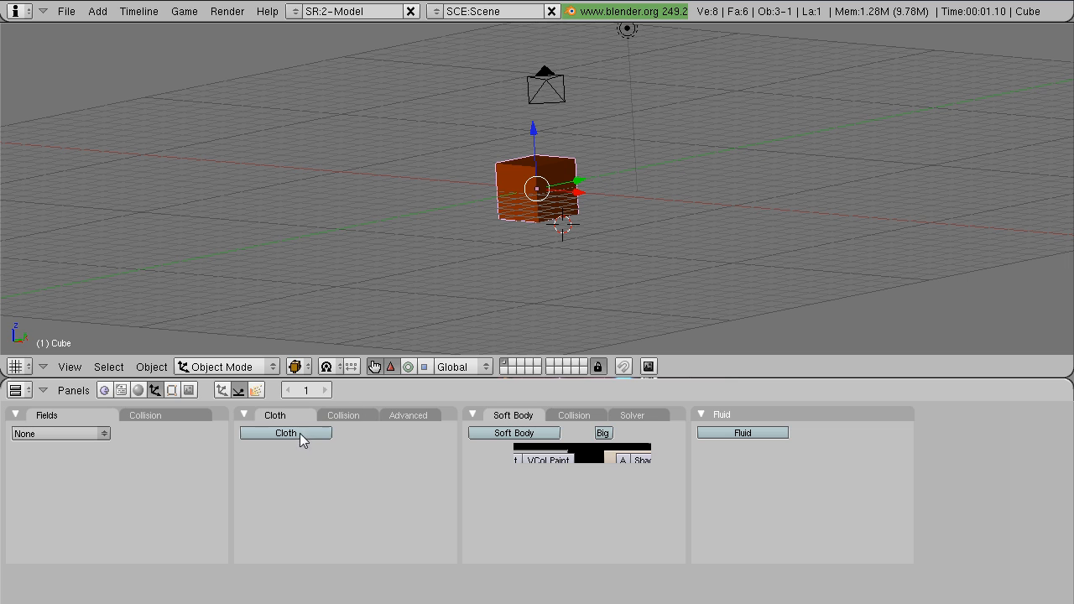
{"action": "left_click", "coordinate": [255, 395]}
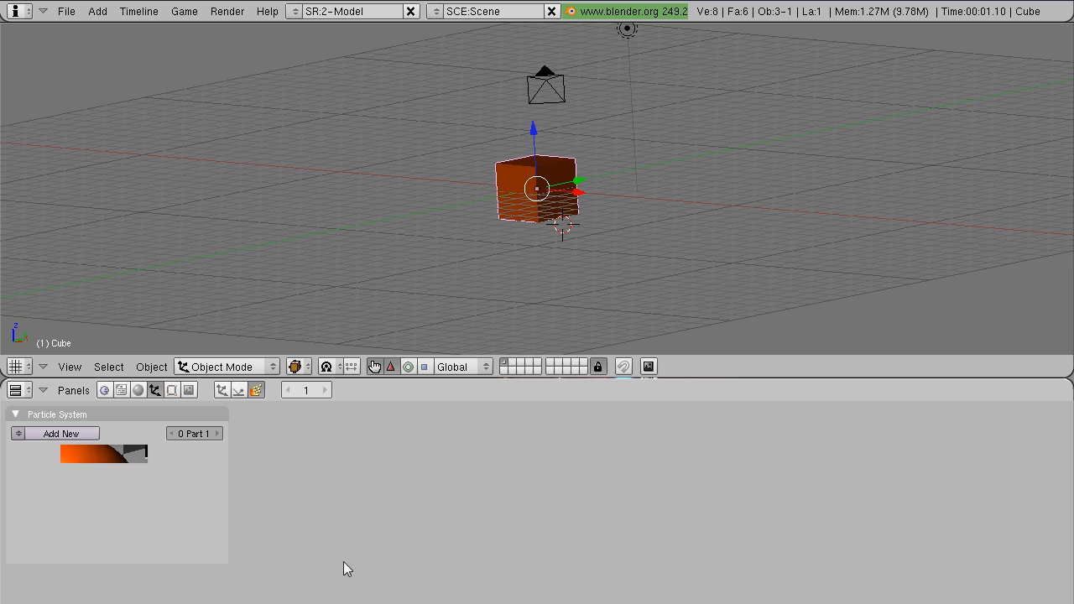
Step: Shrink the buttons window almost to its header and orbit the 3D view to look down on the cube at an angle
{"action": "middle_click_drag", "start_coordinate": [464, 202], "coordinate": [479, 273]}
{"action": "left_click_drag", "start_coordinate": [493, 378], "coordinate": [453, 554]}
{"action": "middle_click_drag", "start_coordinate": [423, 371], "coordinate": [420, 403]}
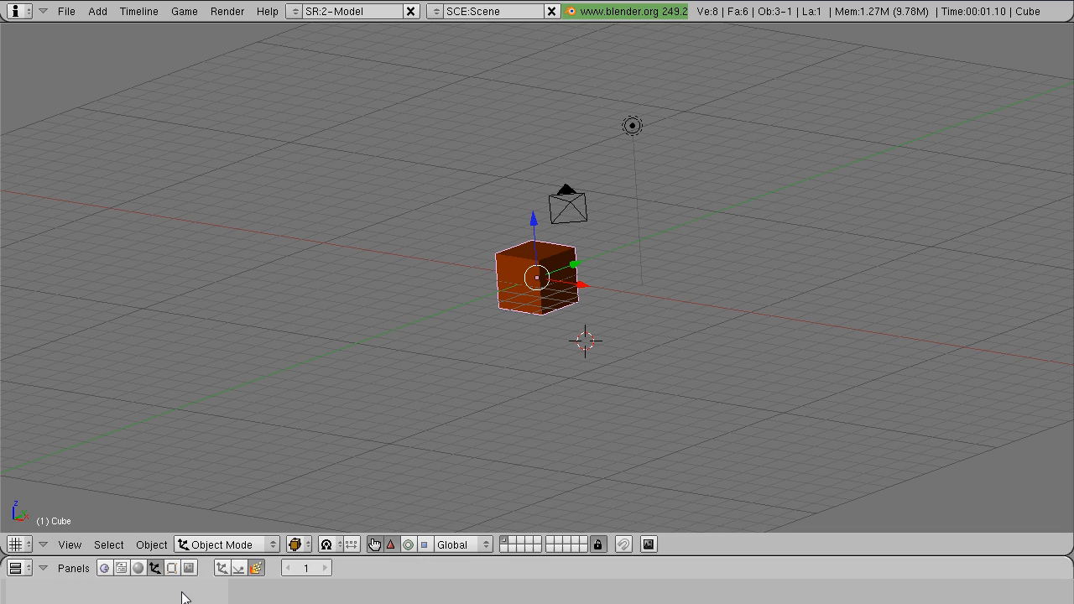
Step: Switch the 3D view to the Side view and then to the Front view
{"action": "left_click", "coordinate": [71, 546]}
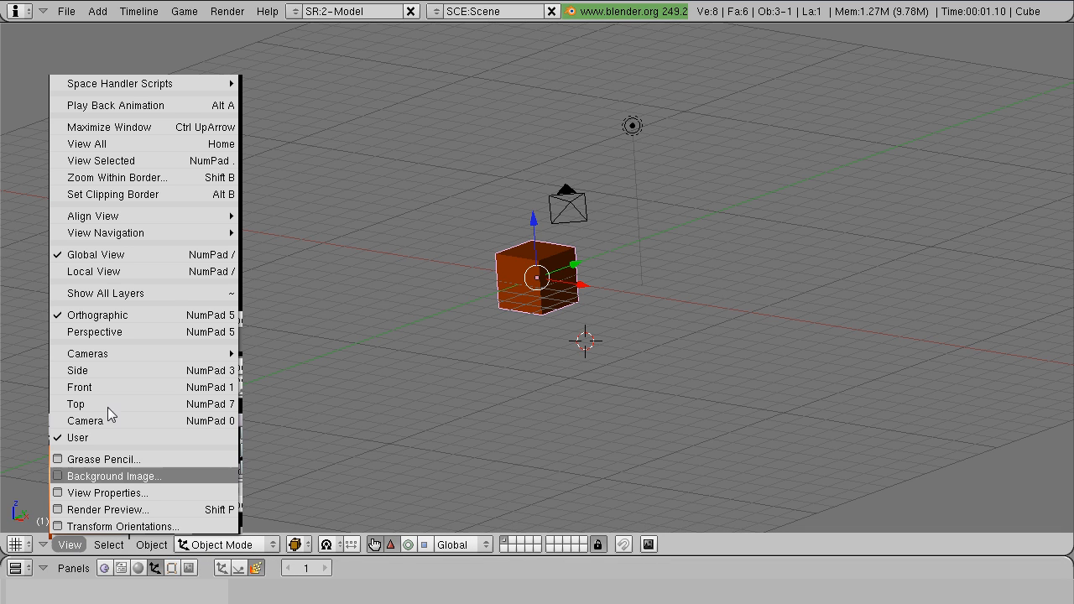
{"action": "left_click", "coordinate": [110, 370]}
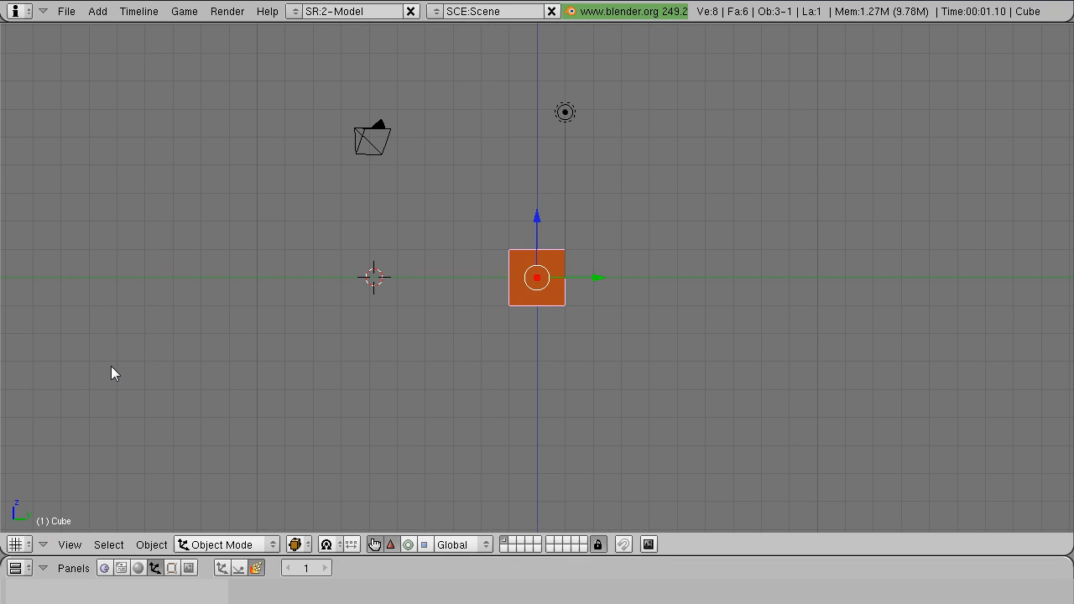
{"action": "left_click", "coordinate": [70, 546]}
{"action": "left_click", "coordinate": [94, 387]}
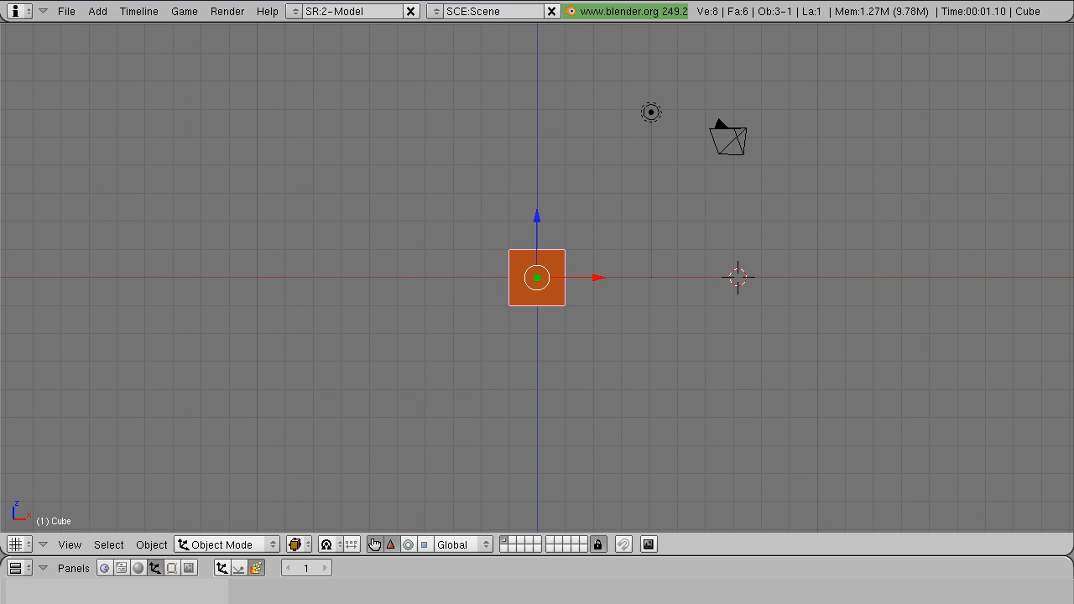
{"action": "key", "text": "alt+Tab"}
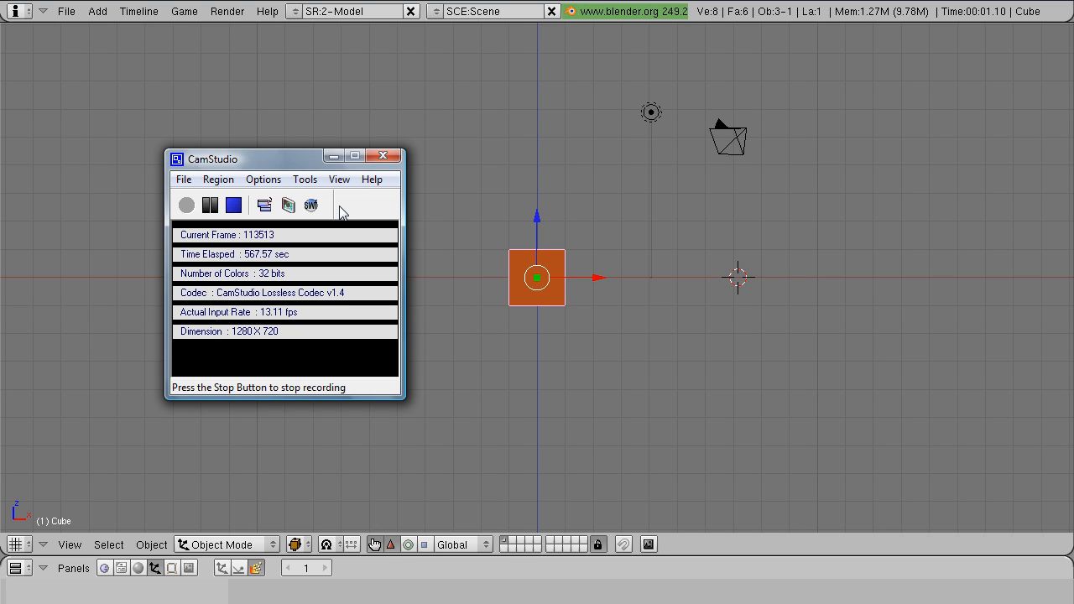
Step: Switch the cube to Edit Mode and turn the 3D view to see it at an angle from above
{"action": "left_click", "coordinate": [333, 156]}
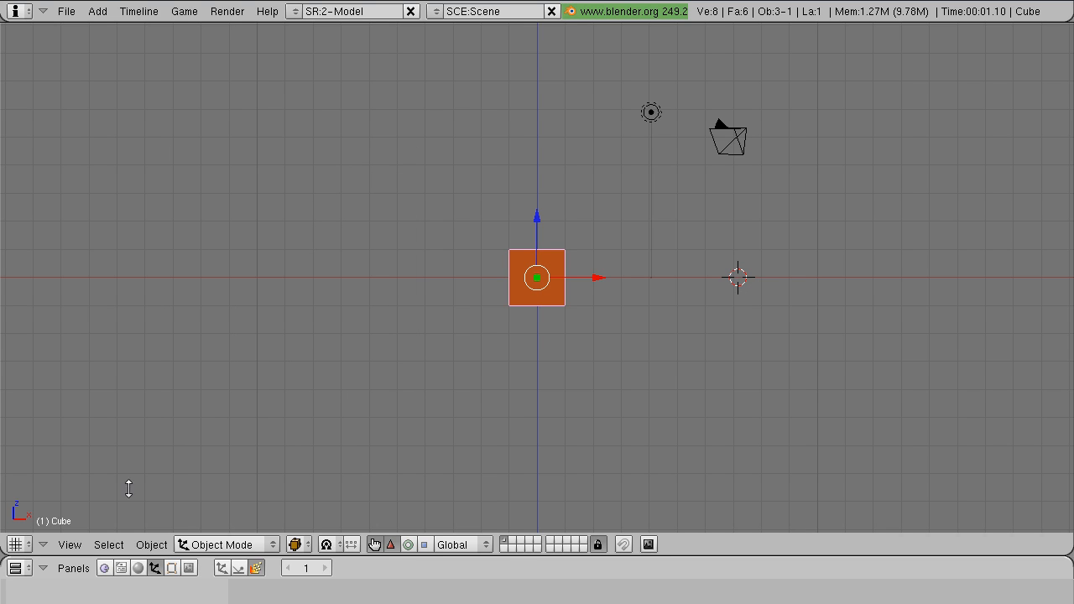
{"action": "left_click", "coordinate": [205, 545]}
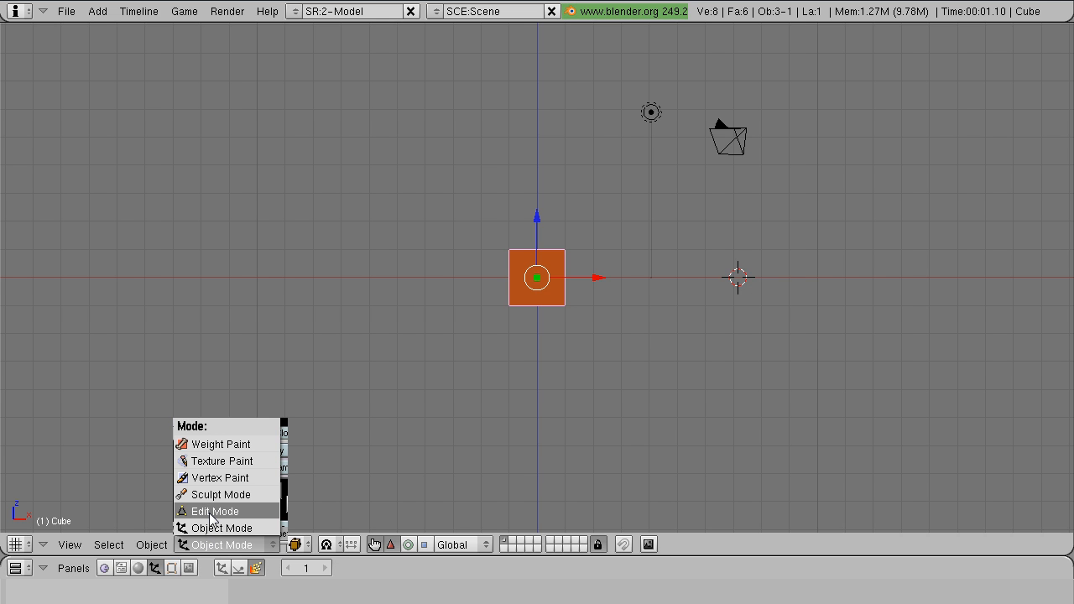
{"action": "left_click", "coordinate": [211, 515]}
{"action": "scroll", "coordinate": [523, 349], "scroll_direction": "up", "scroll_amount": 3}
{"action": "middle_click_drag", "start_coordinate": [523, 349], "coordinate": [623, 431]}
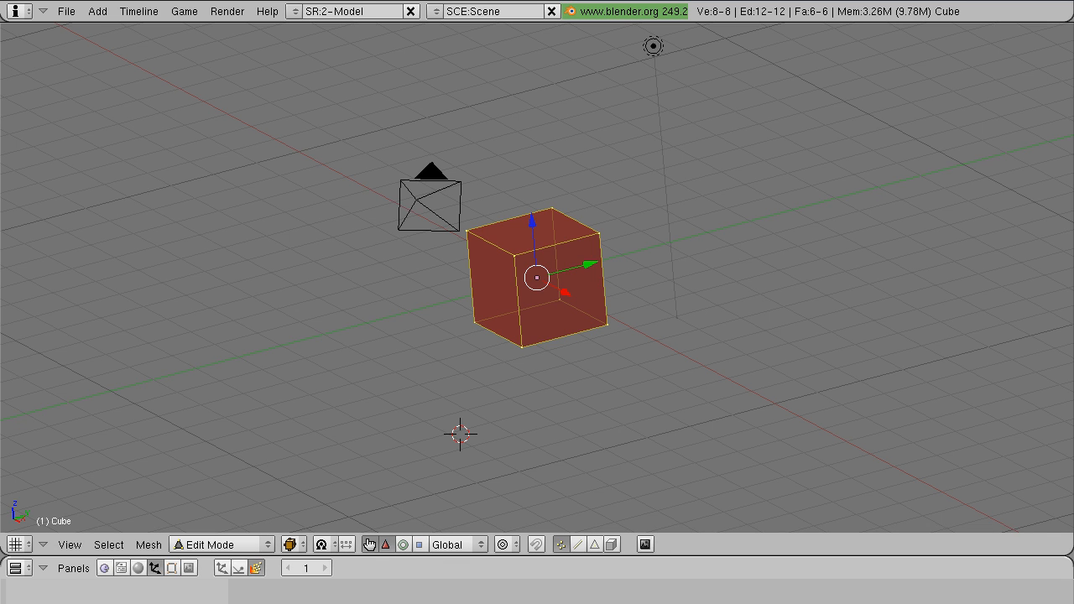
{"action": "left_click_drag", "start_coordinate": [278, 151], "coordinate": [154, 44]}
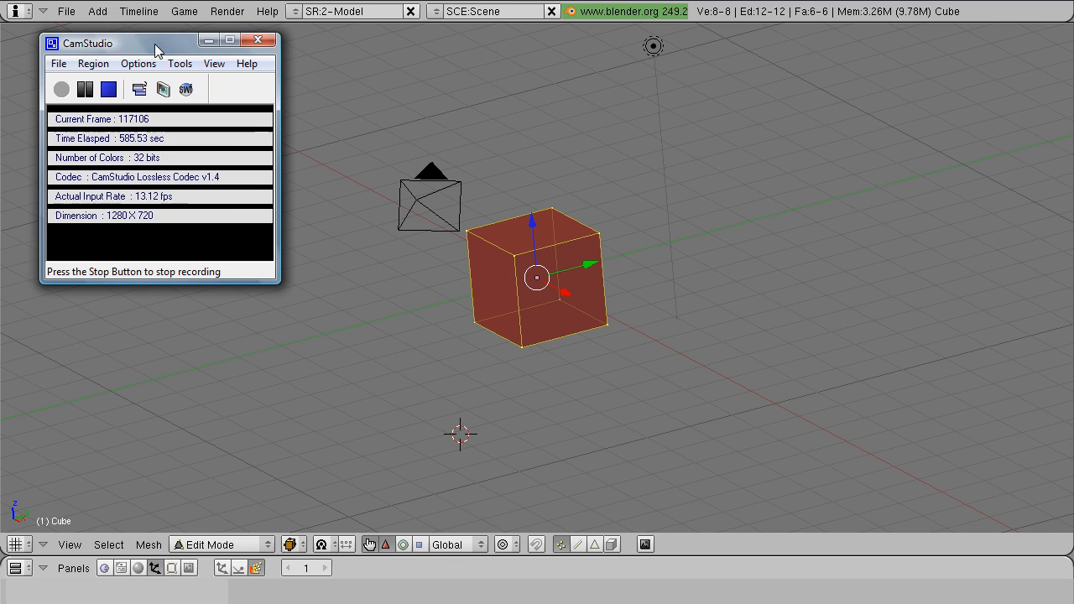
{"action": "key", "text": "g"}
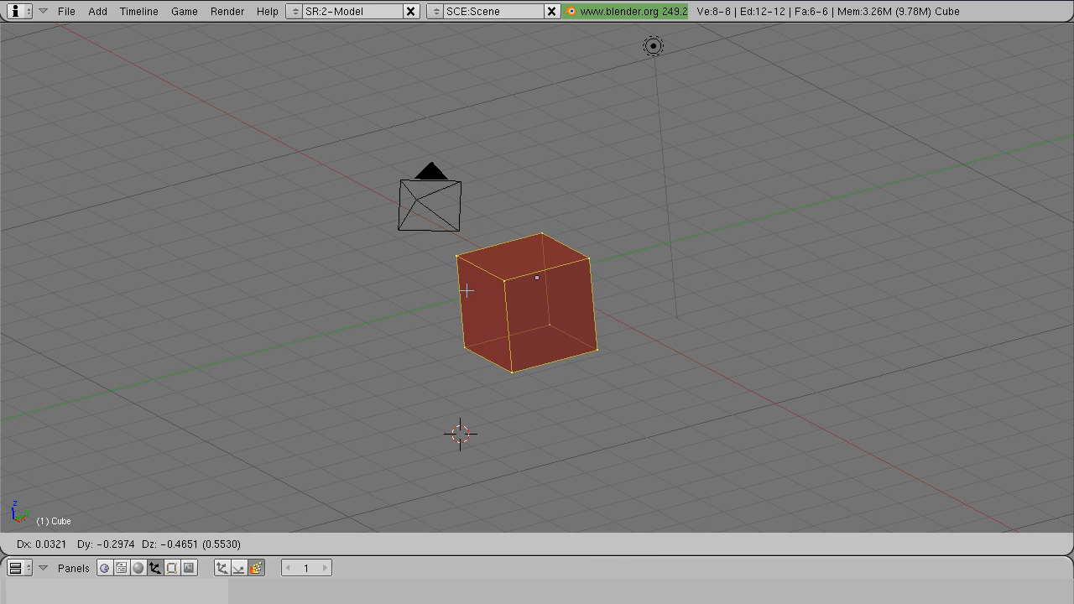
{"action": "right_click", "coordinate": [467, 290]}
Step: Select only the cube's nearest upper corner vertex and move it across past the opposite side to form a long spike
{"action": "middle_click_drag", "start_coordinate": [518, 321], "coordinate": [576, 247]}
{"action": "right_click", "coordinate": [555, 239]}
{"action": "key", "text": "g"}
{"action": "left_click", "coordinate": [370, 266]}
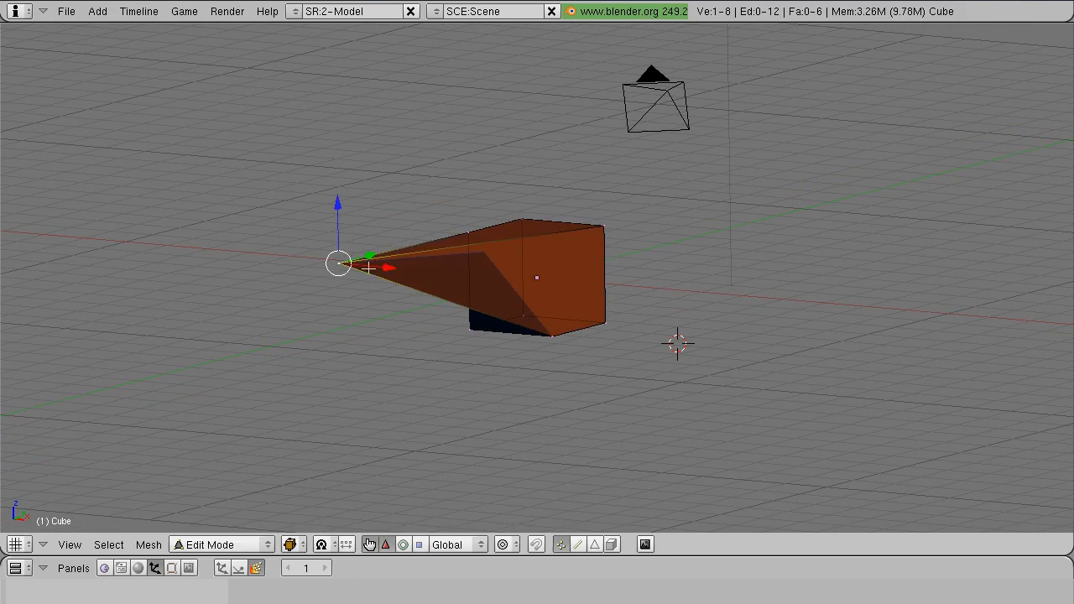
Step: Toggle the deformed cube between Object Mode and Edit Mode, viewing it from another angle and finishing in Object Mode
{"action": "key", "text": "Tab"}
{"action": "middle_click_drag", "start_coordinate": [370, 267], "coordinate": [542, 389]}
{"action": "key", "text": "Tab"}
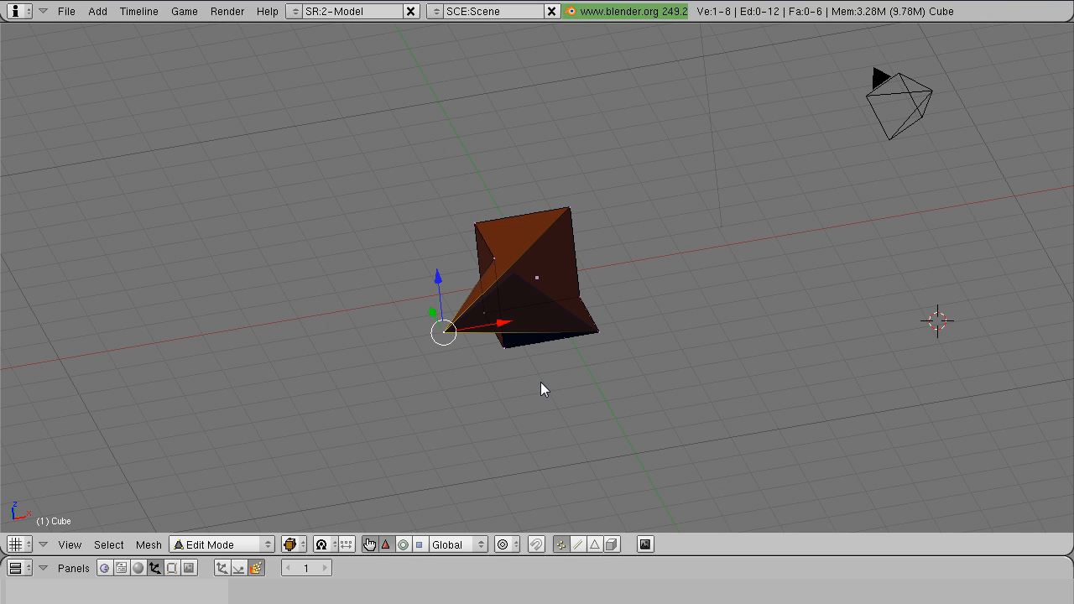
{"action": "key", "text": "Tab"}
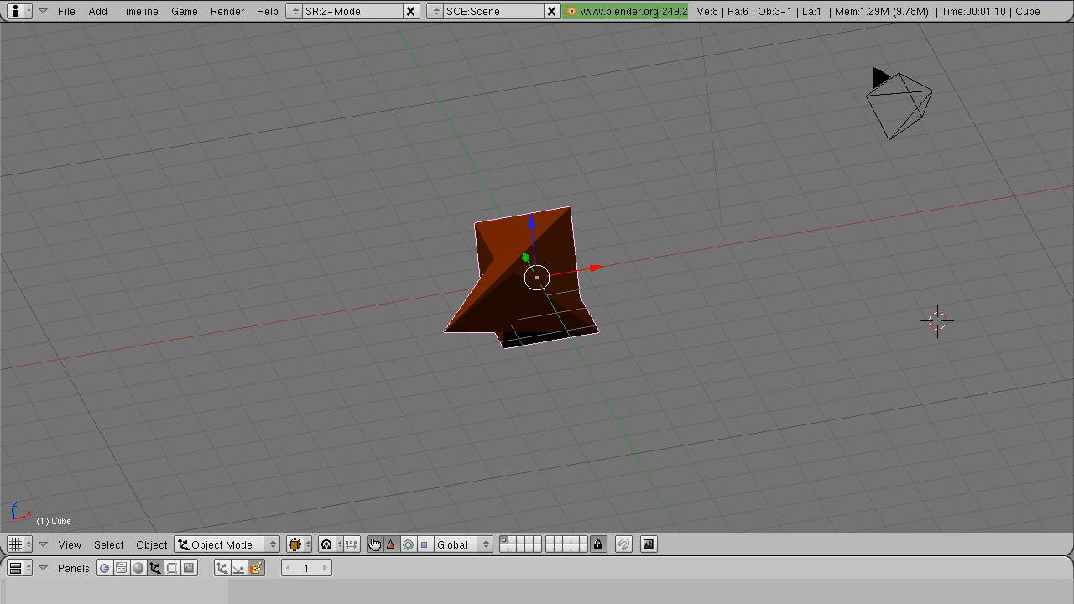